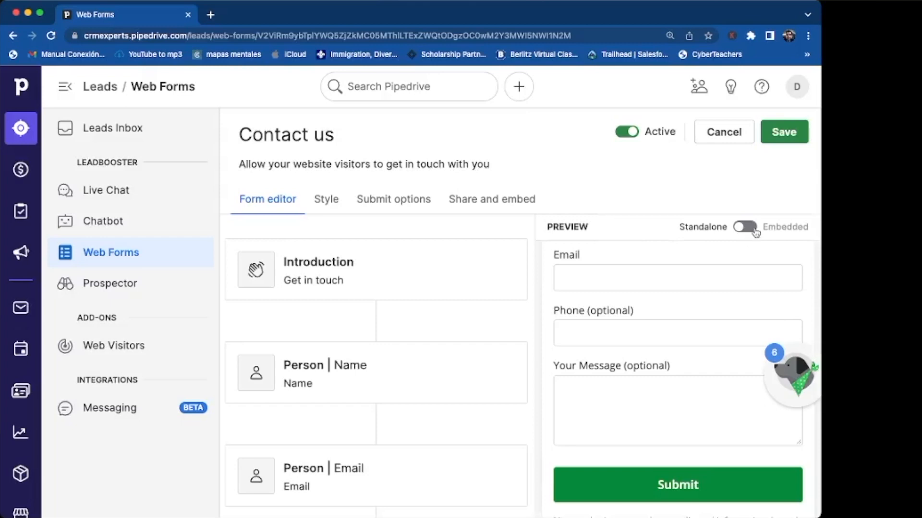
Step: Switch the Contact us form preview to Embedded and review its Introduction, Name, Email, Phone and Message cards
left_click(755, 231)
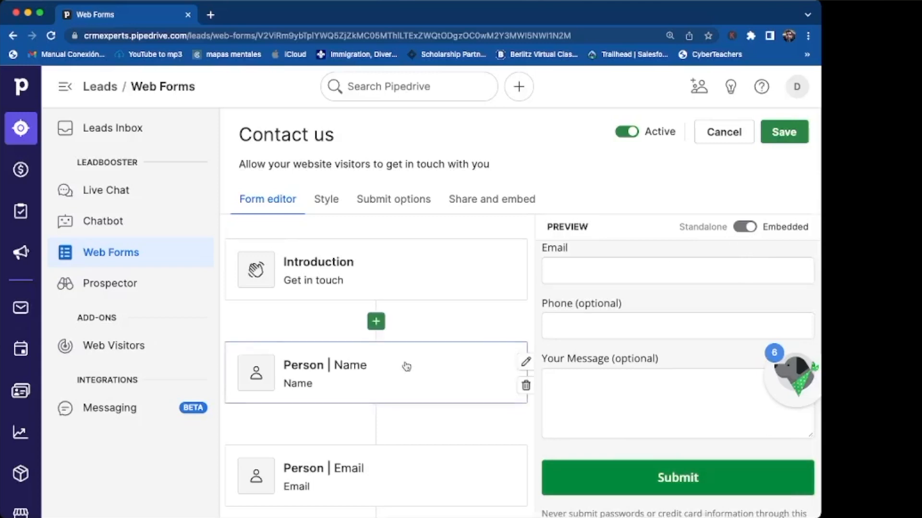
scroll(405, 364, "down", 6)
scroll(406, 366, "up", 6)
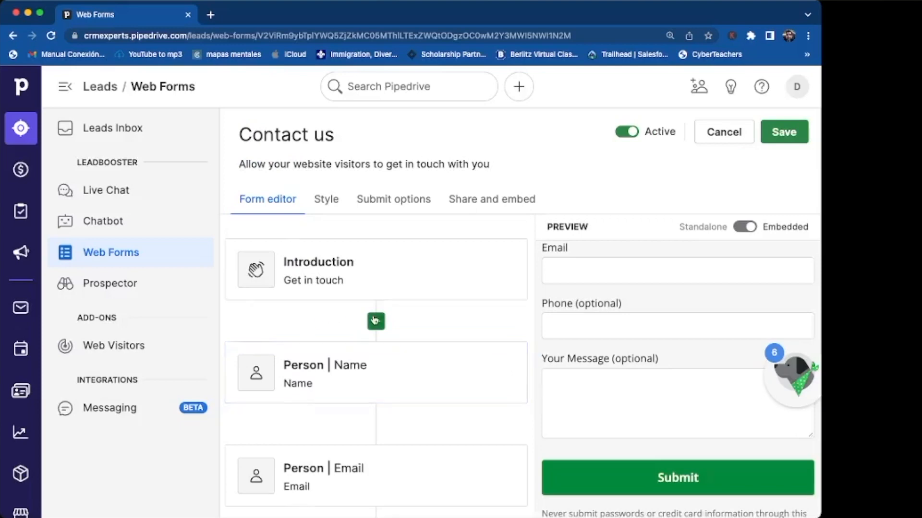
scroll(376, 320, "down", 1)
scroll(376, 321, "up", 1)
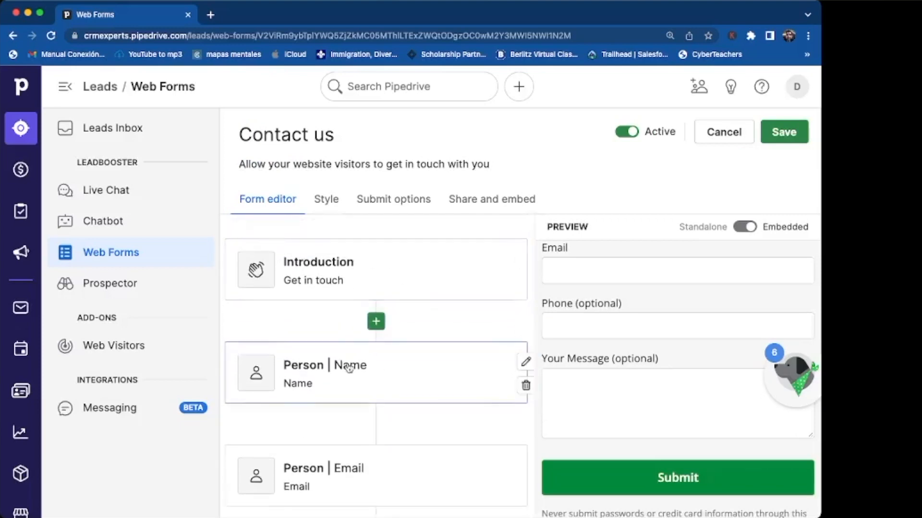
scroll(365, 355, "down", 6)
scroll(349, 368, "down", 1)
mouse_move(438, 371)
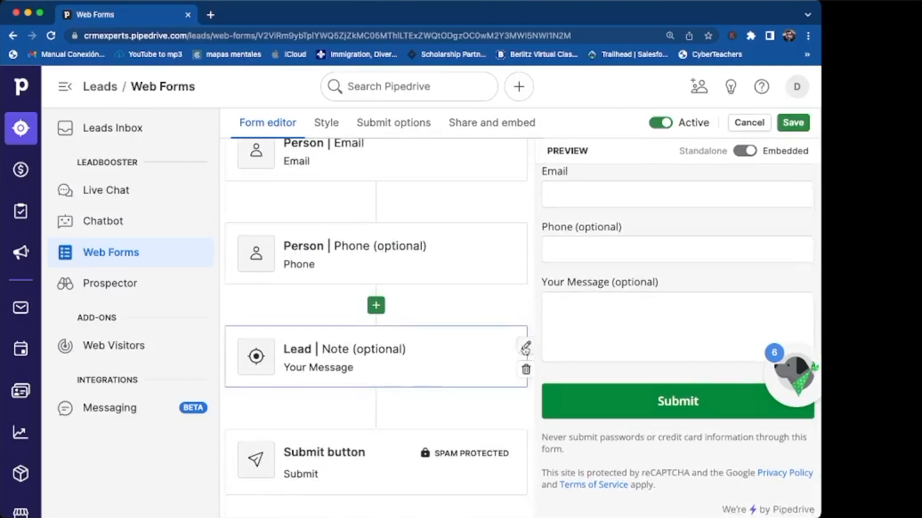
scroll(367, 333, "up", 6)
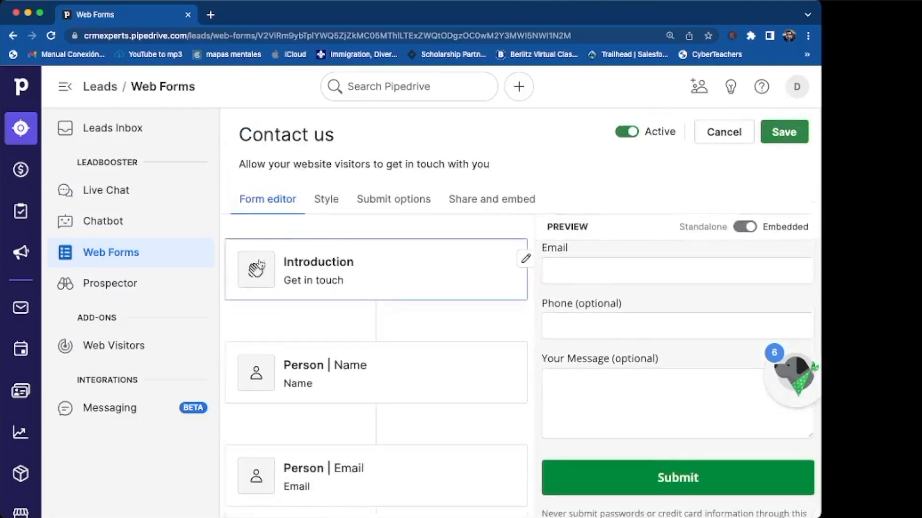
Step: Retitle the form introduction 'Get in touch with us!' and save it
left_click(374, 279)
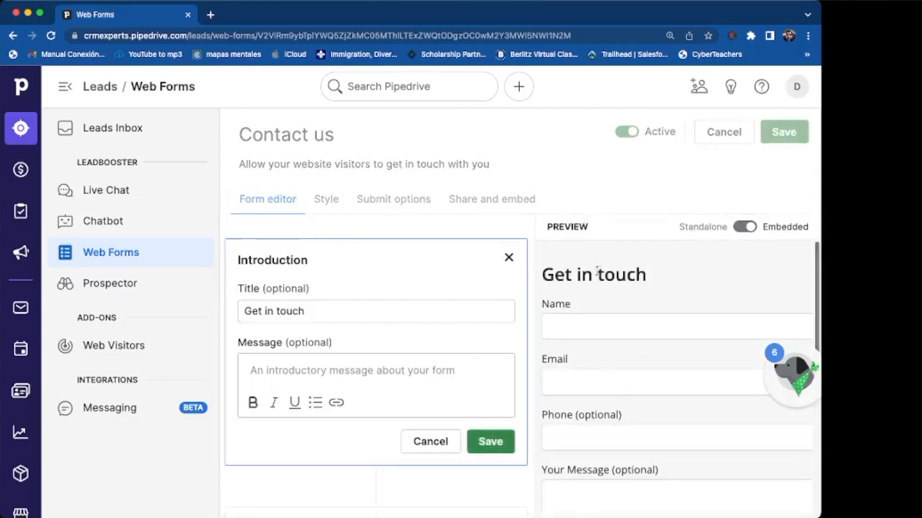
left_click(382, 308)
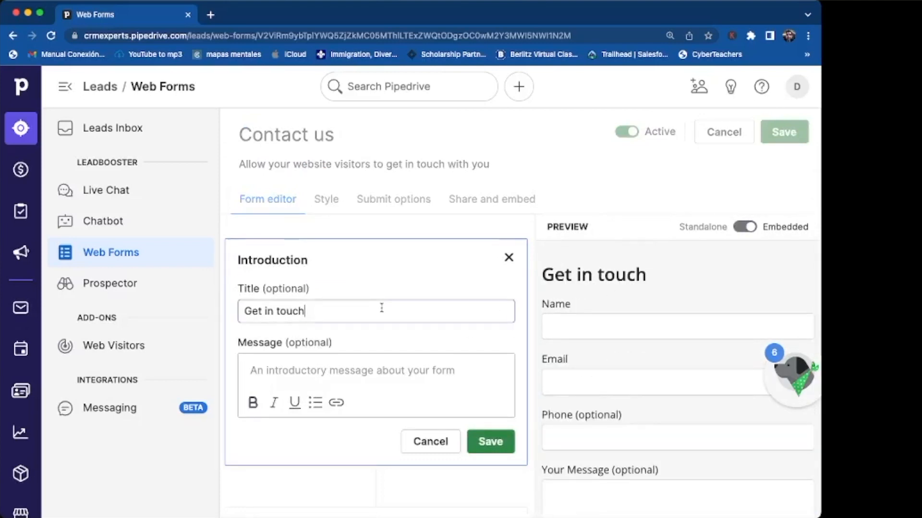
type("for")
key("BackSpace")
key("BackSpace")
type("w")
key("BackSpace")
key("BackSpace")
type("with us!")
left_click(490, 442)
scroll(516, 242, "down", 2)
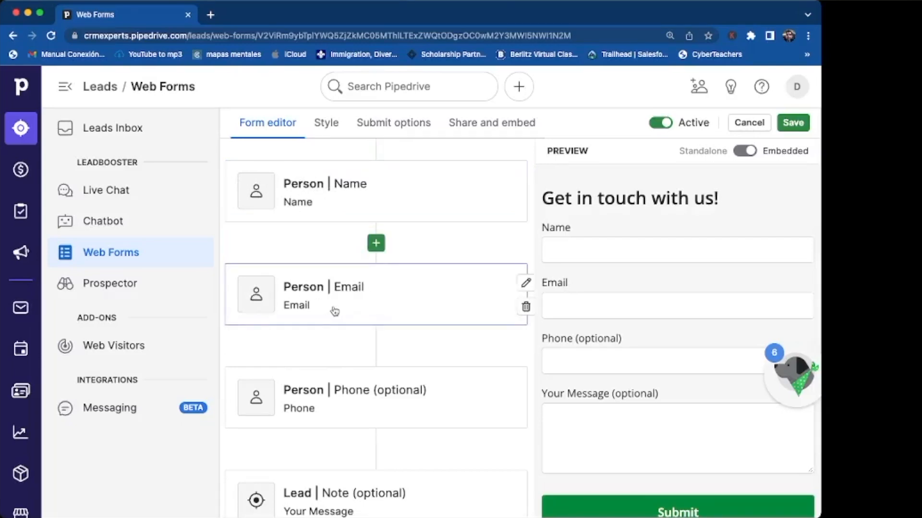
scroll(347, 417, "down", 2)
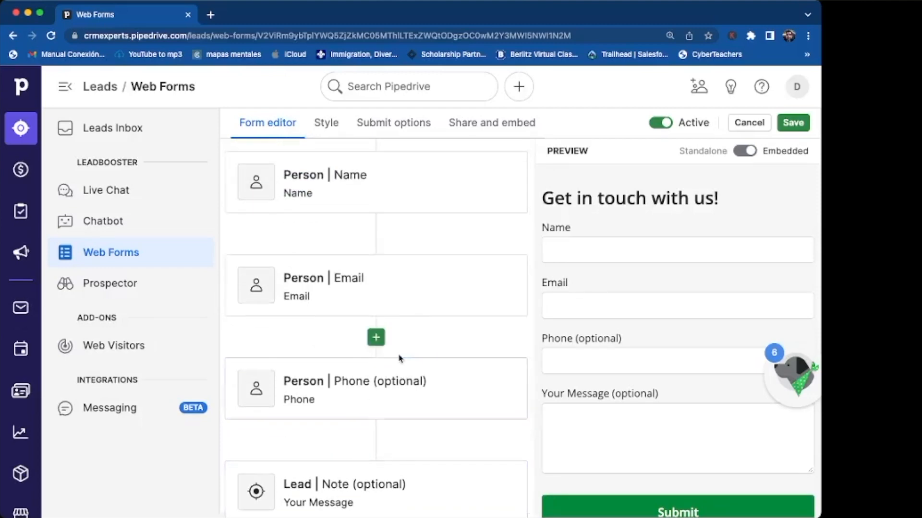
scroll(399, 358, "up", 2)
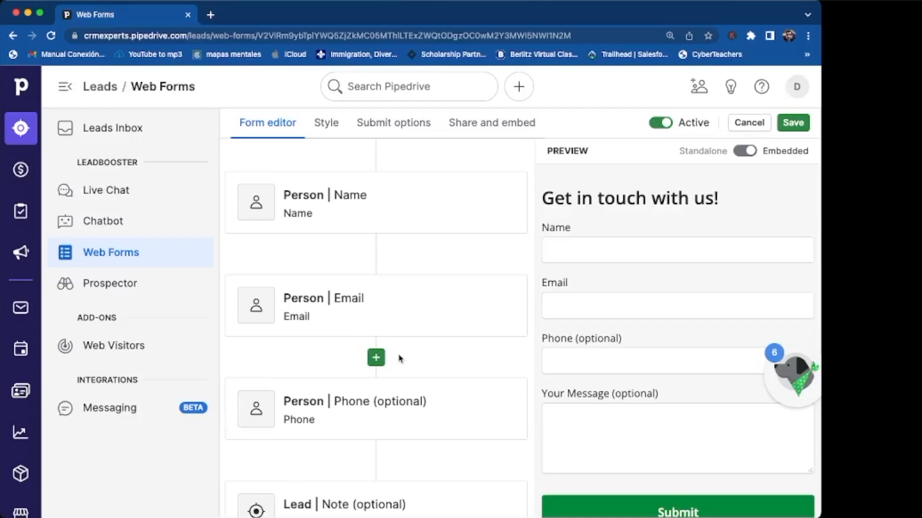
scroll(381, 347, "down", 2)
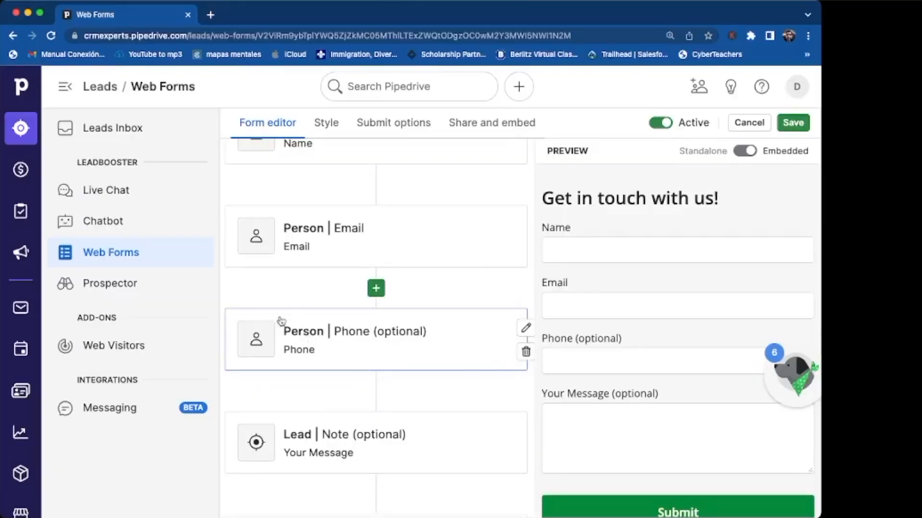
scroll(267, 344, "down", 2)
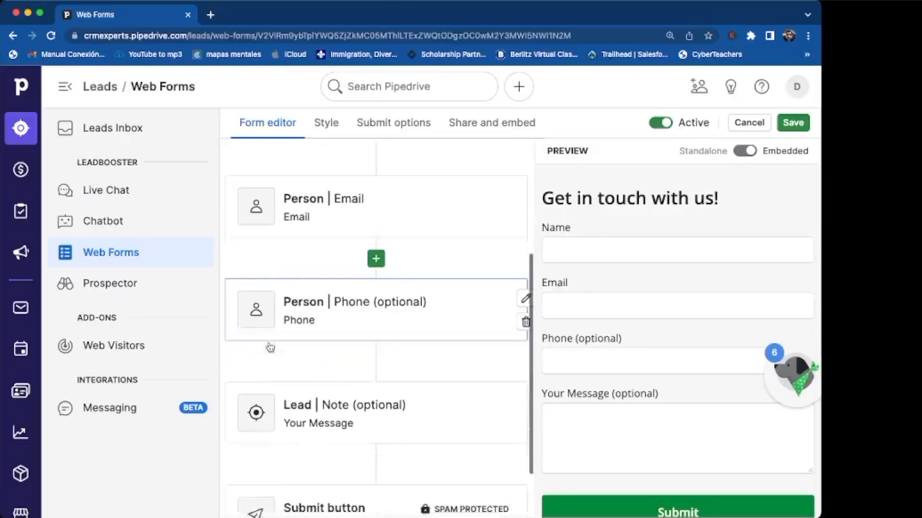
scroll(270, 346, "up", 3)
scroll(269, 347, "up", 3)
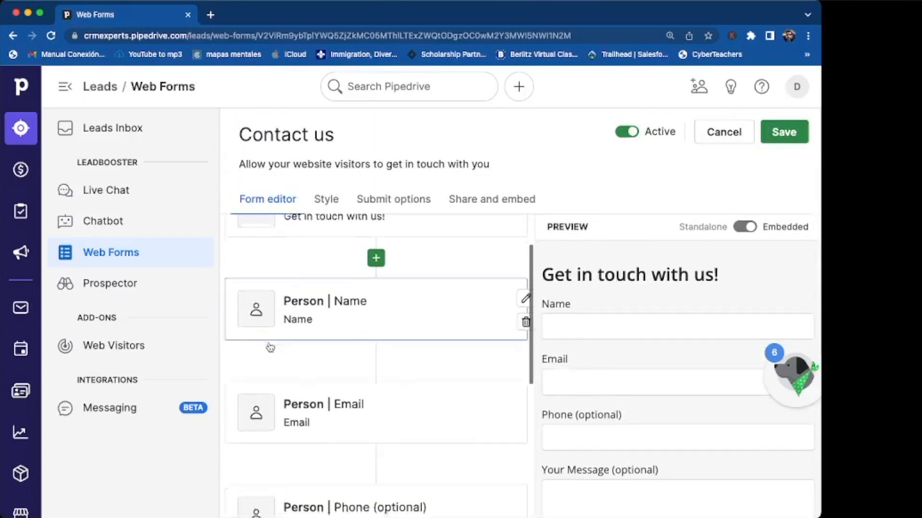
scroll(269, 347, "down", 5)
scroll(309, 384, "down", 1)
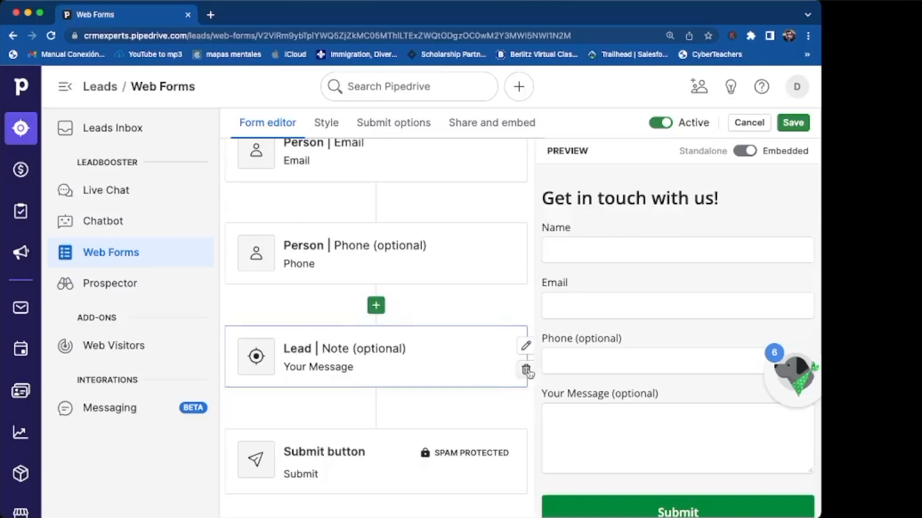
Step: Delete the 'Your Message' Lead Note field, leaving Name, Email, optional Phone and Submit
left_click(430, 371)
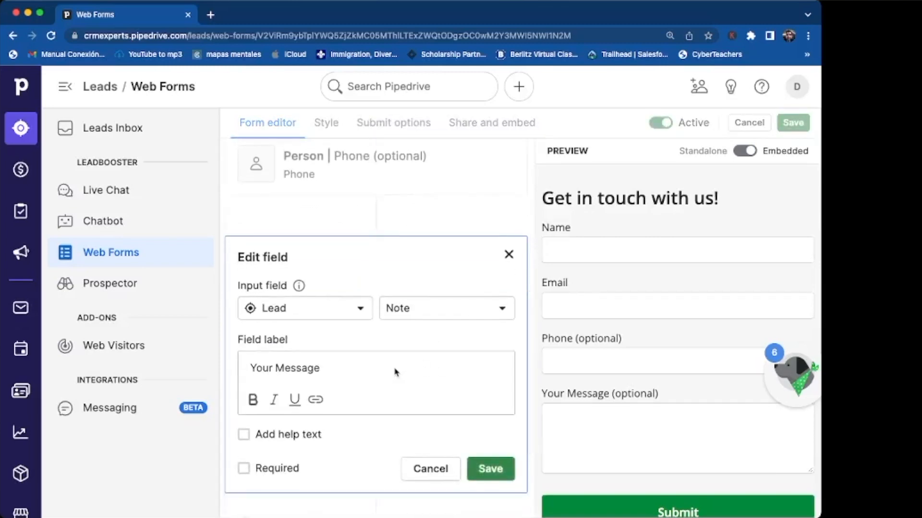
left_click(508, 254)
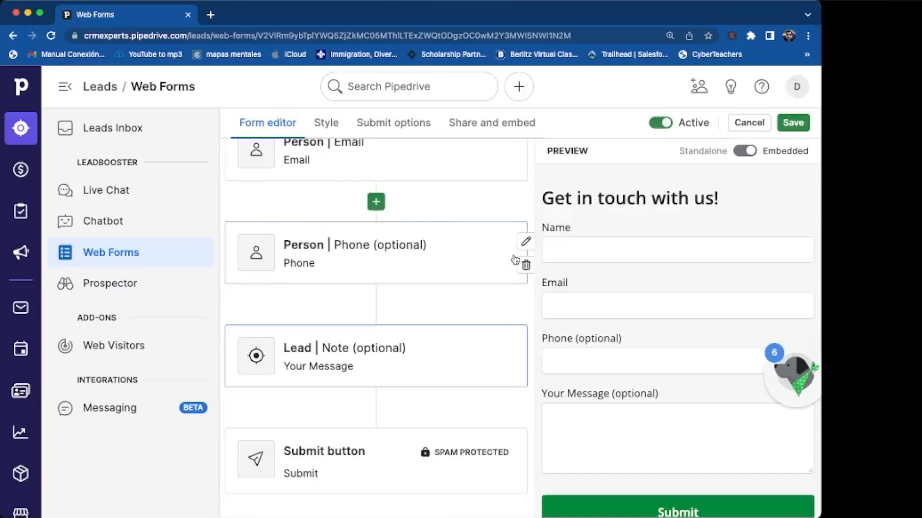
left_click(526, 369)
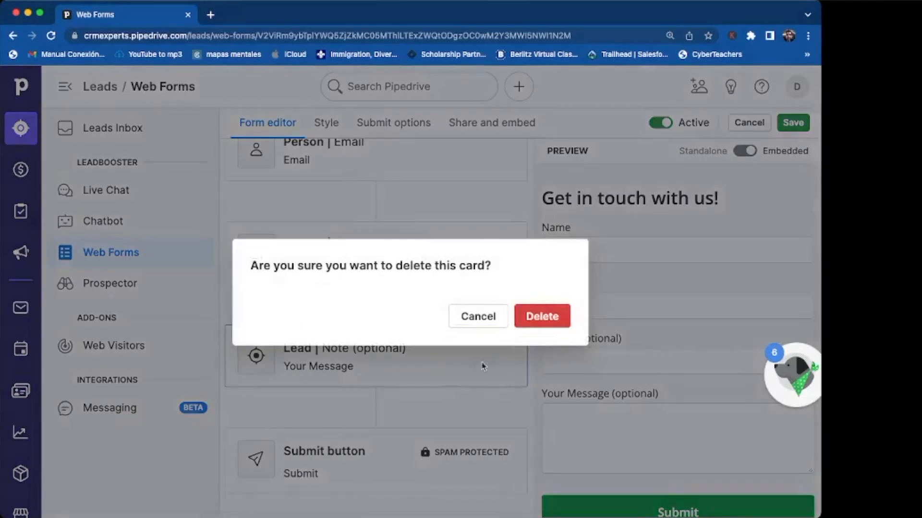
left_click(541, 318)
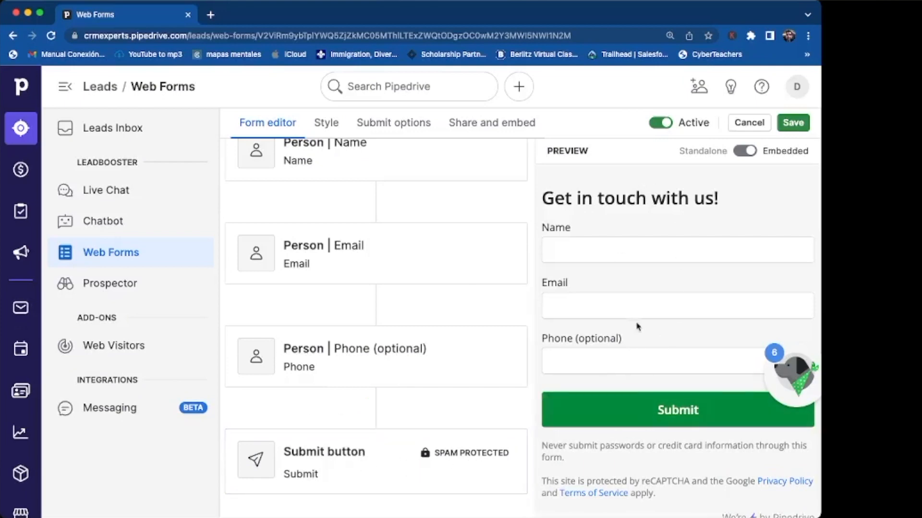
scroll(474, 246, "up", 2)
scroll(475, 246, "up", 2)
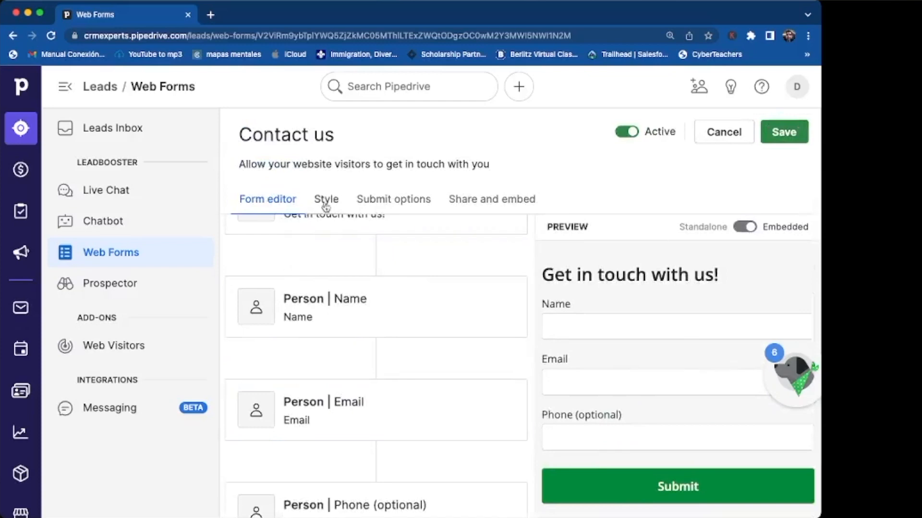
Step: In the Style settings, set the form's primary colour to blue under Colors and background
left_click(325, 201)
left_click(340, 260)
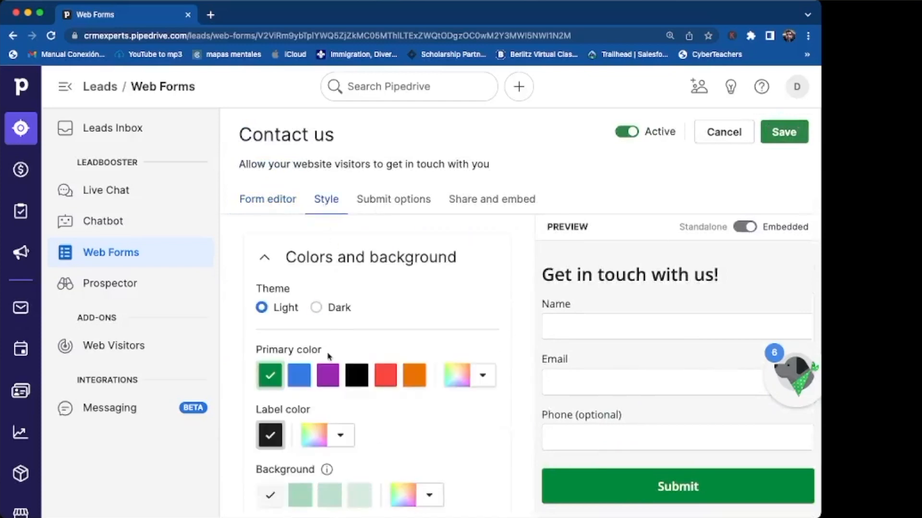
scroll(330, 356, "down", 3)
left_click(322, 219)
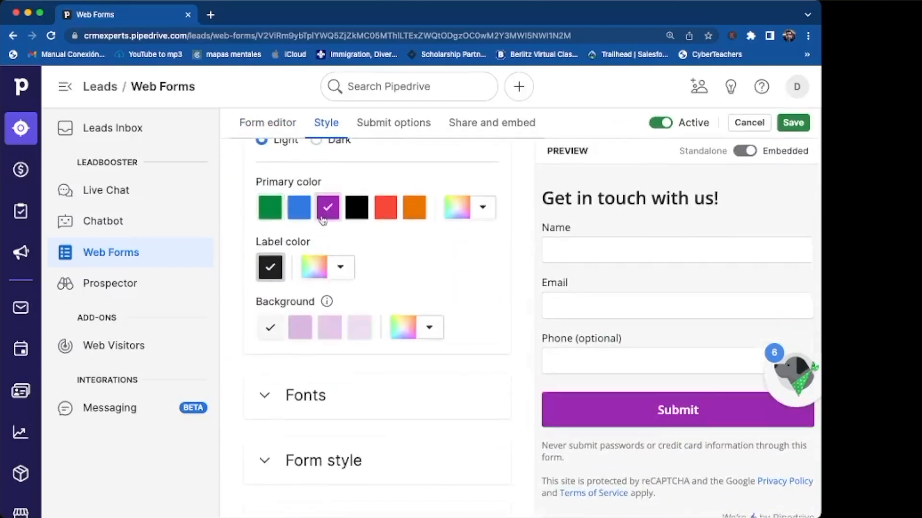
left_click(299, 209)
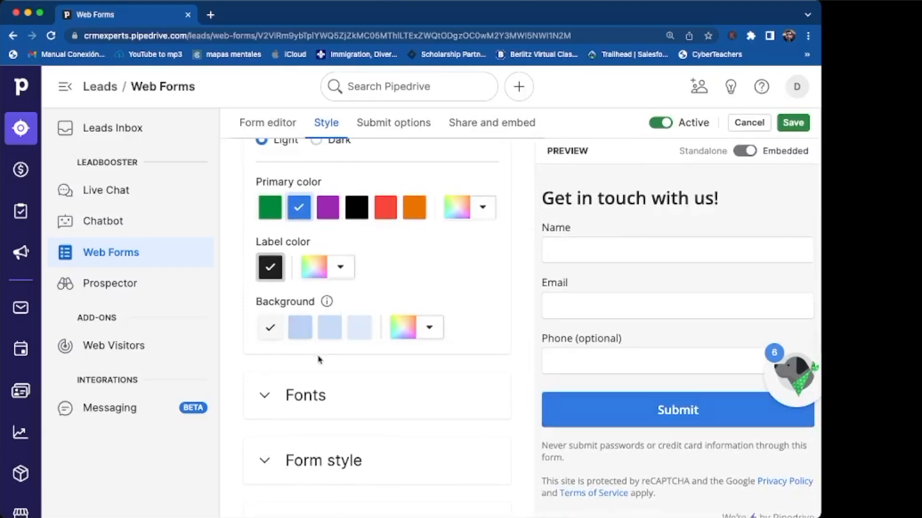
Step: Expand the Fonts, Form style and Identity and brand sections to review their options
left_click(292, 399)
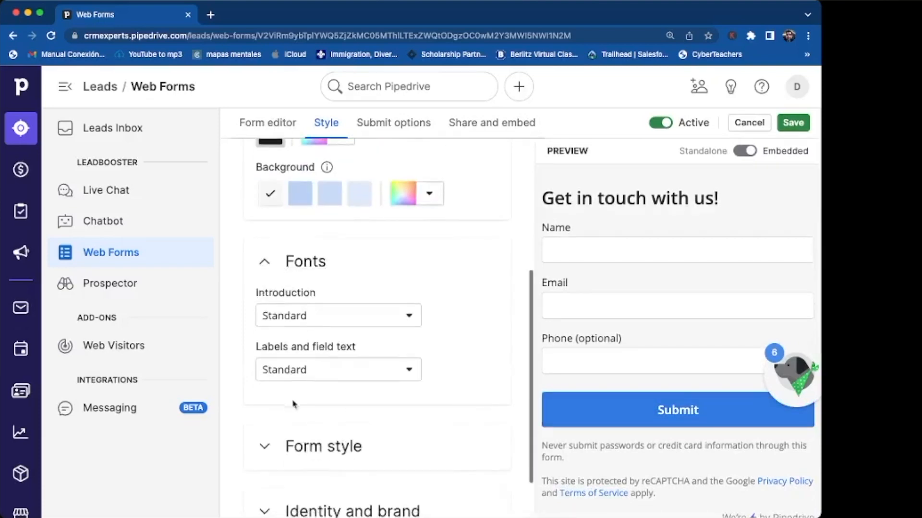
left_click(293, 446)
left_click(308, 444)
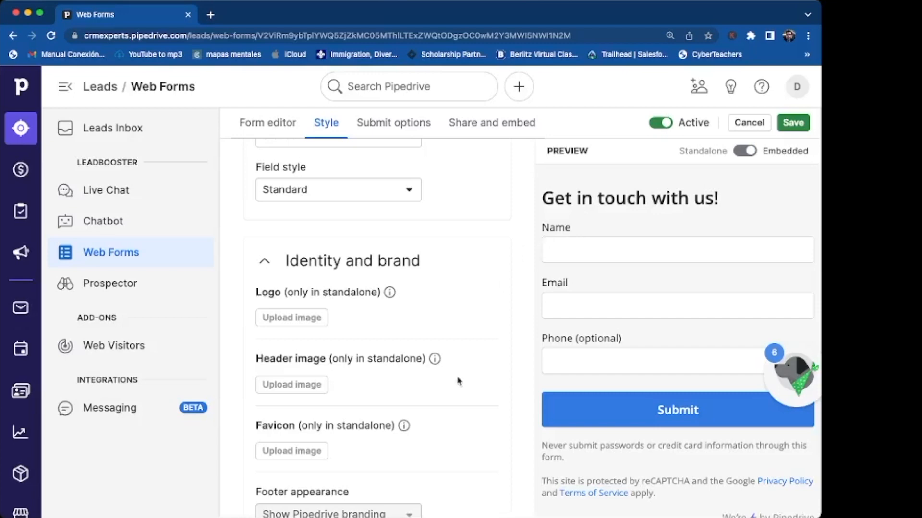
scroll(457, 380, "up", 10)
Step: On Submit options, keep 'Show thank you message' rather than redirecting to another website
left_click(407, 206)
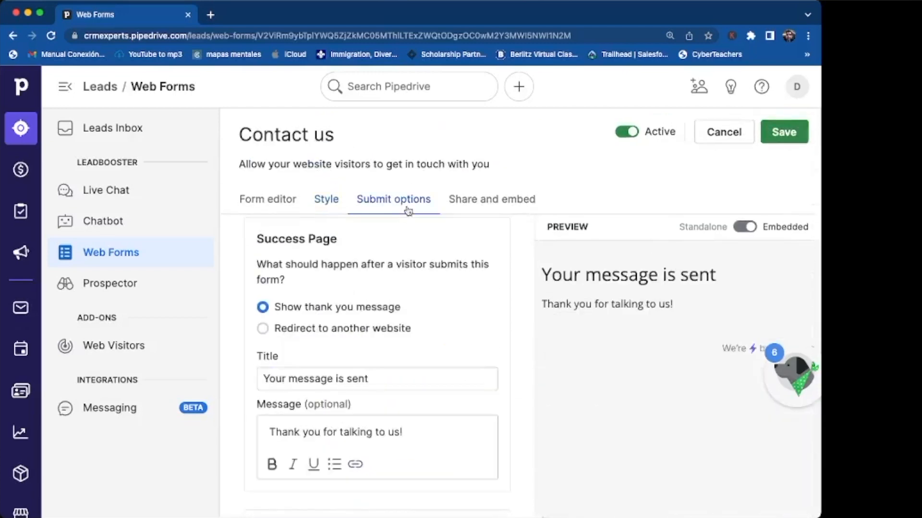
scroll(408, 355, "down", 1)
scroll(408, 355, "down", 1)
scroll(408, 355, "up", 2)
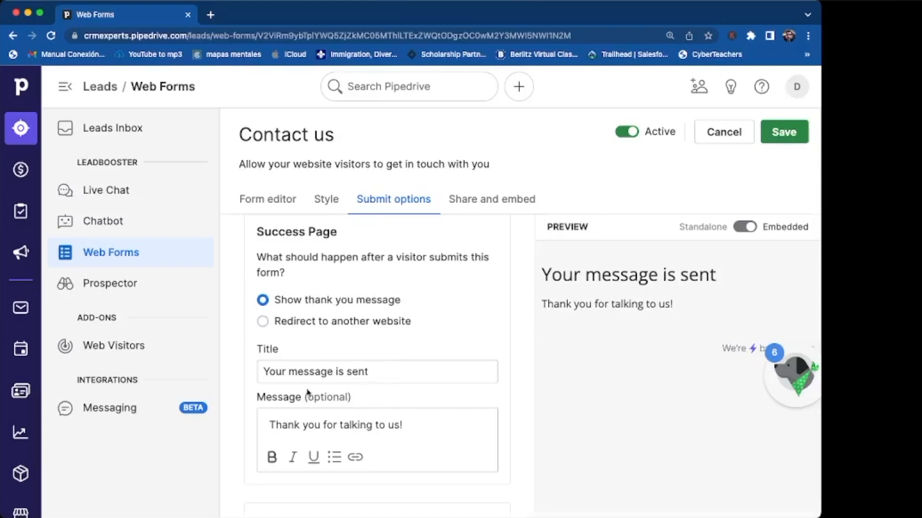
left_click(373, 328)
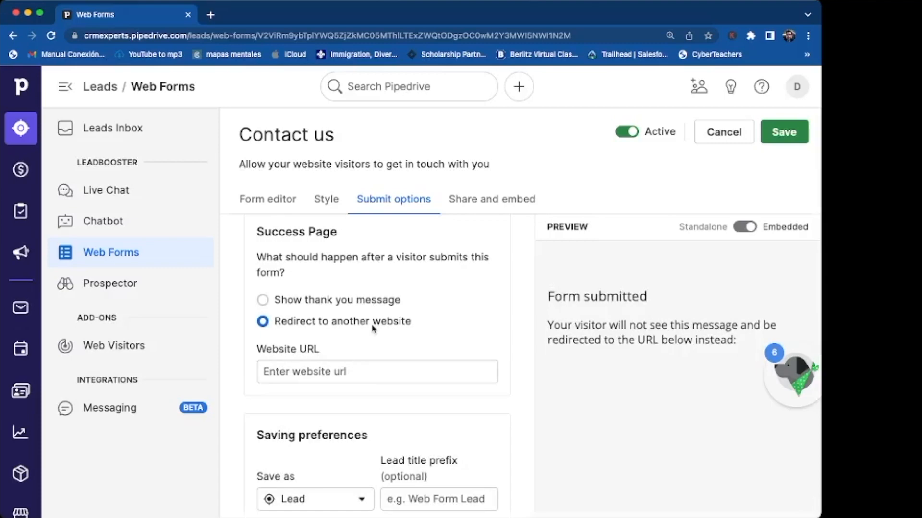
left_click(306, 303)
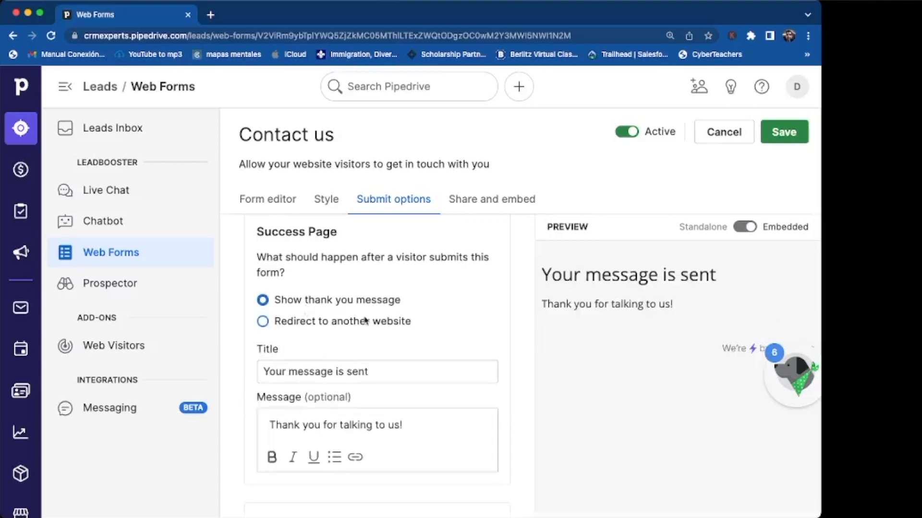
scroll(365, 321, "down", 5)
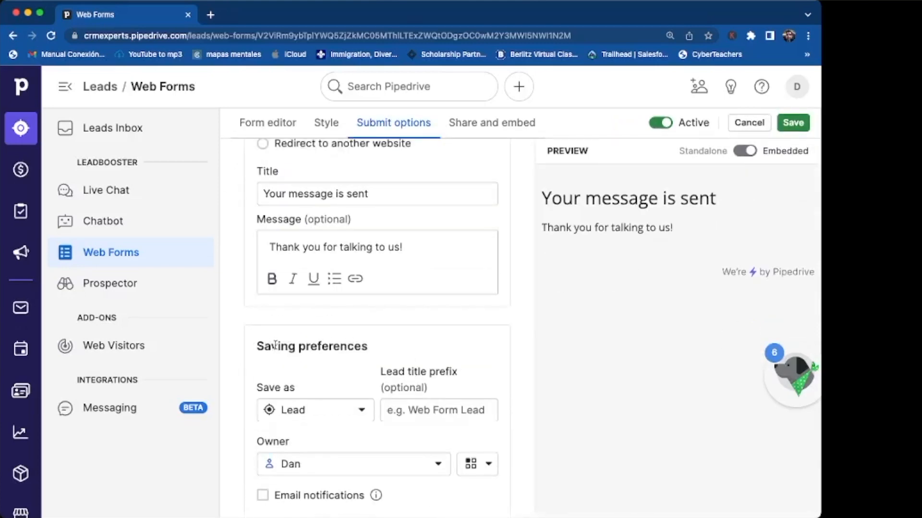
Step: Save submissions as Leads with Dan as owner, and review the email notification setting
left_click(361, 416)
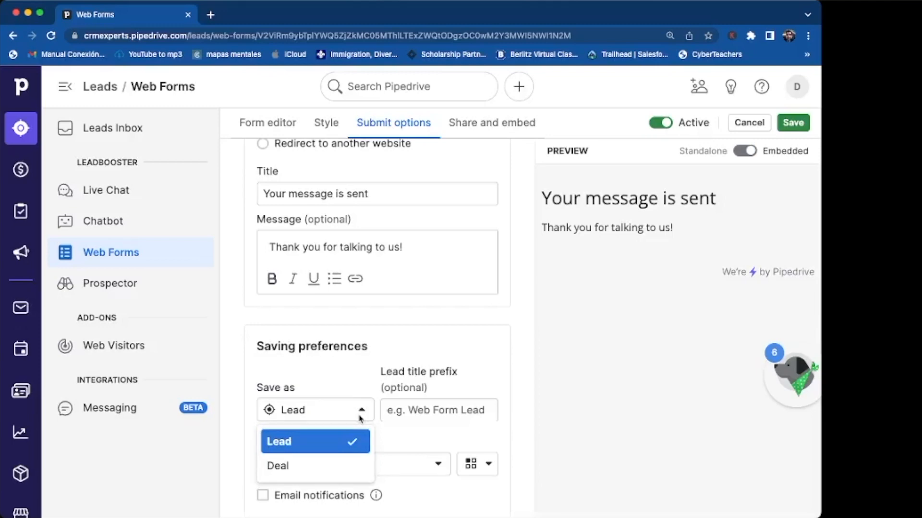
left_click(361, 418)
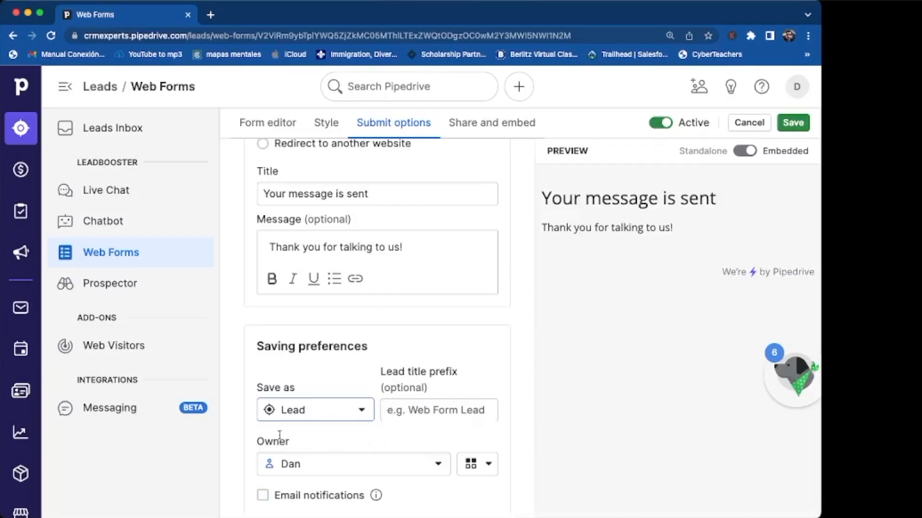
left_click(327, 465)
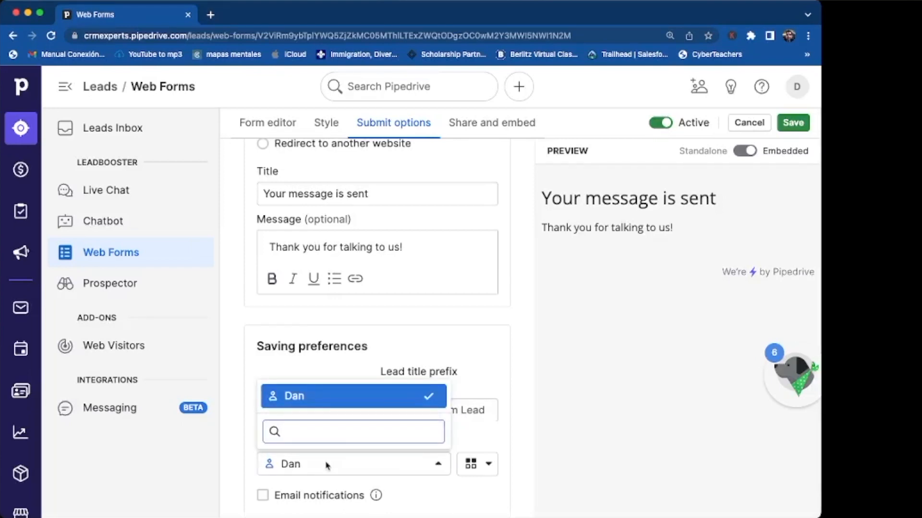
left_click(393, 357)
left_click(281, 502)
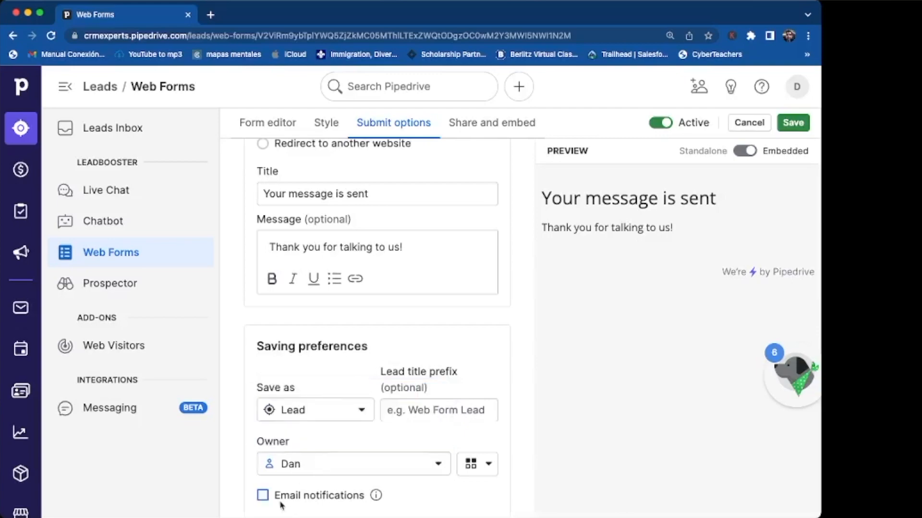
scroll(282, 504, "down", 2)
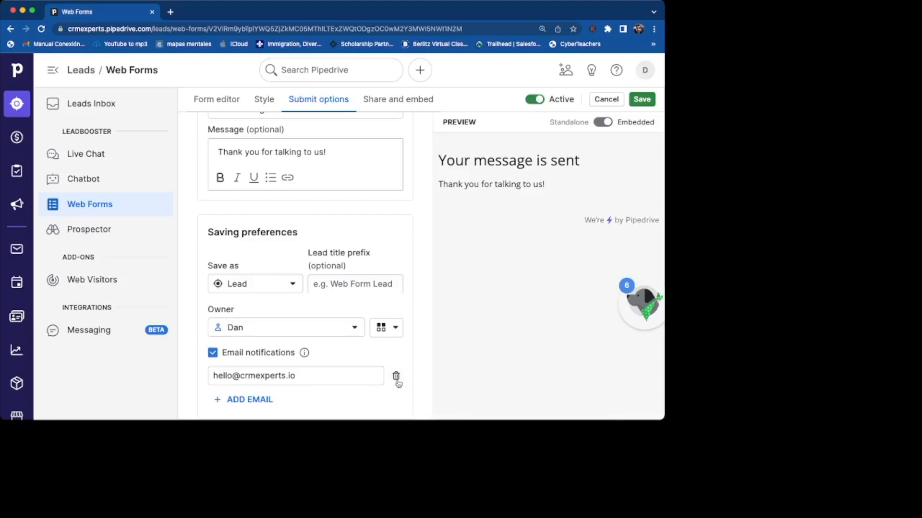
scroll(396, 382, "up", 1)
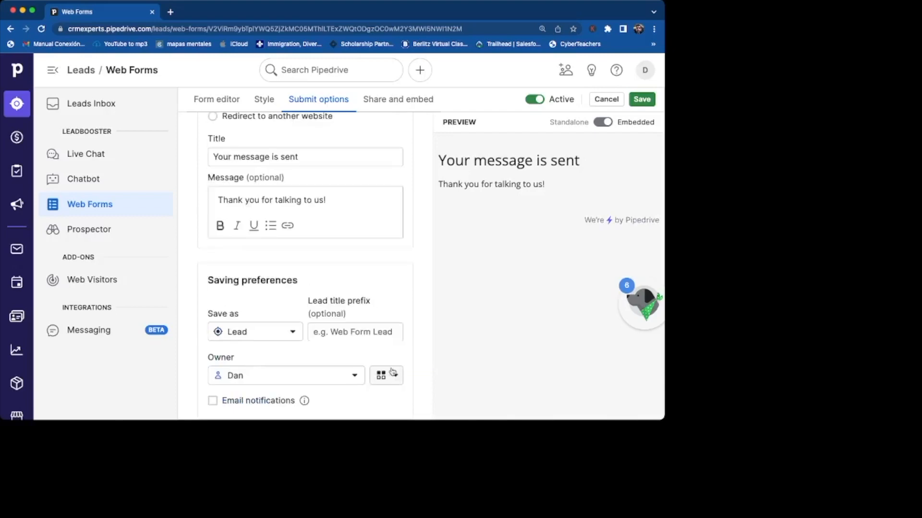
scroll(391, 375, "up", 4)
Step: Open Share and embed and expand General instructions to reveal the form's embed code snippet
left_click(404, 166)
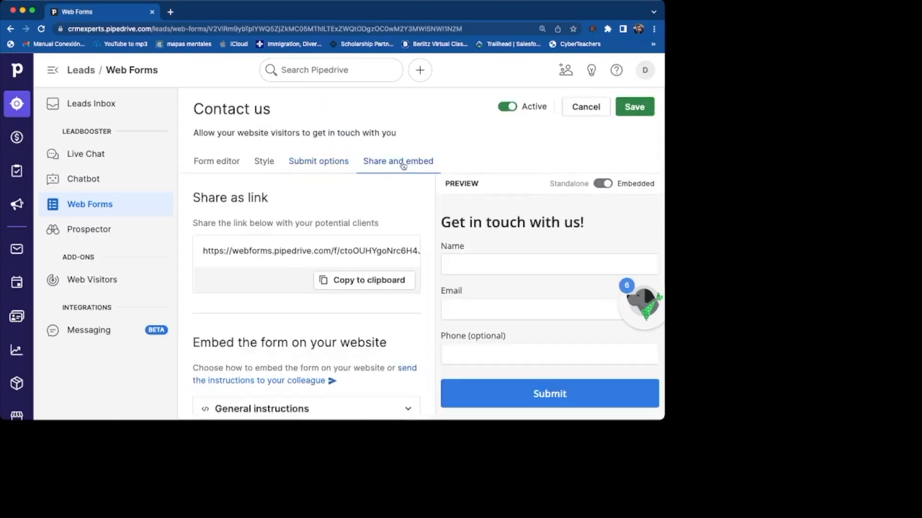
scroll(331, 207, "down", 3)
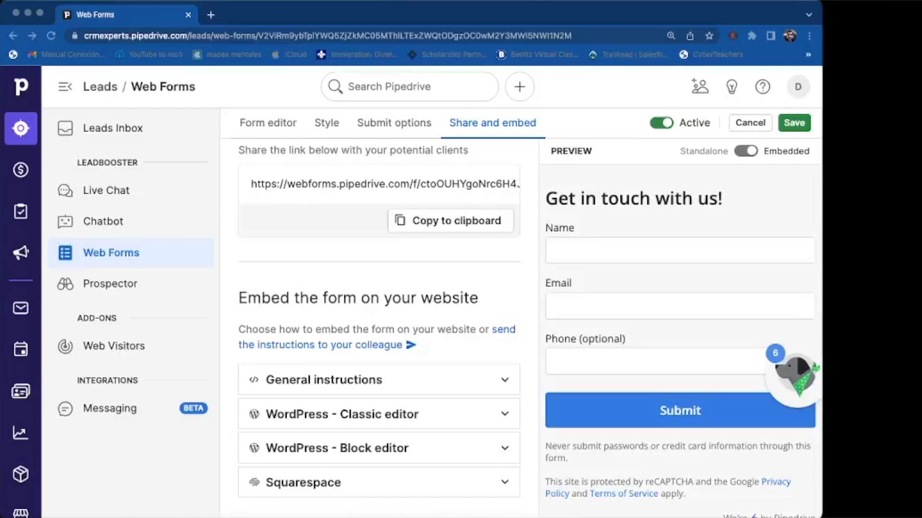
scroll(496, 391, "up", 1)
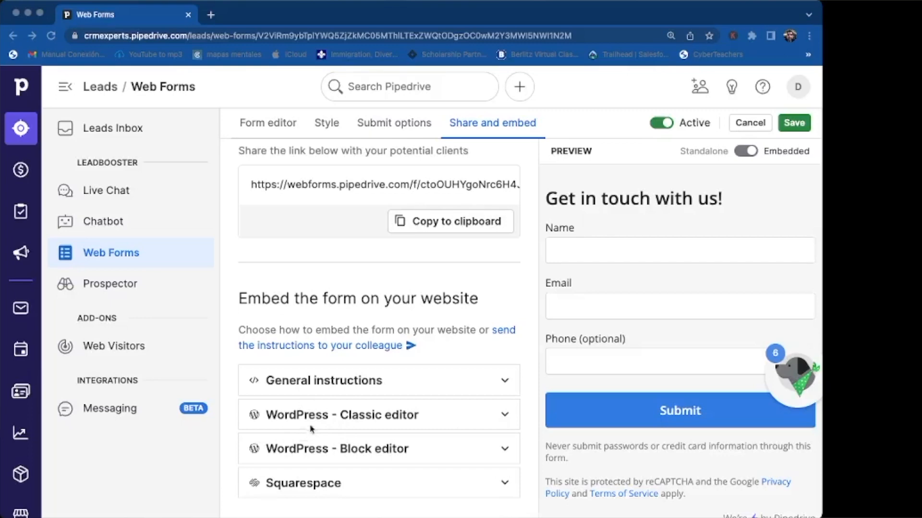
left_click(365, 382)
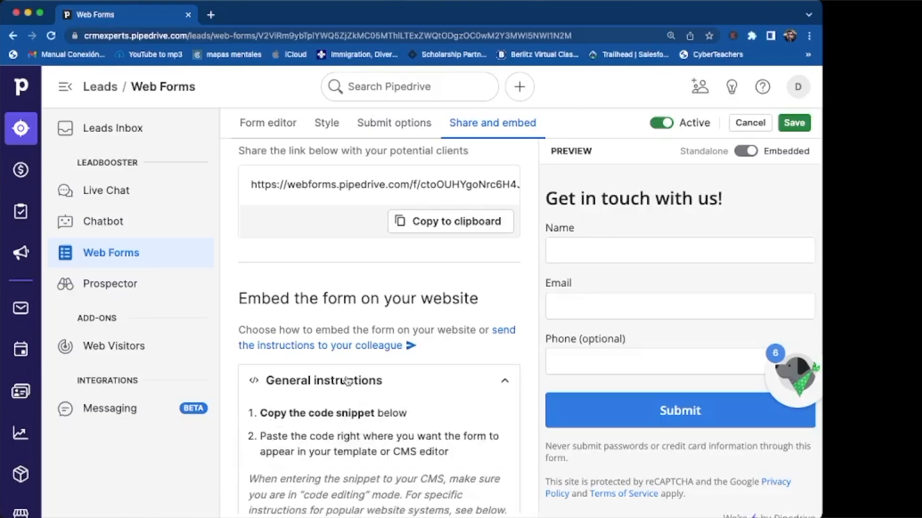
scroll(331, 415, "down", 3)
scroll(333, 420, "down", 2)
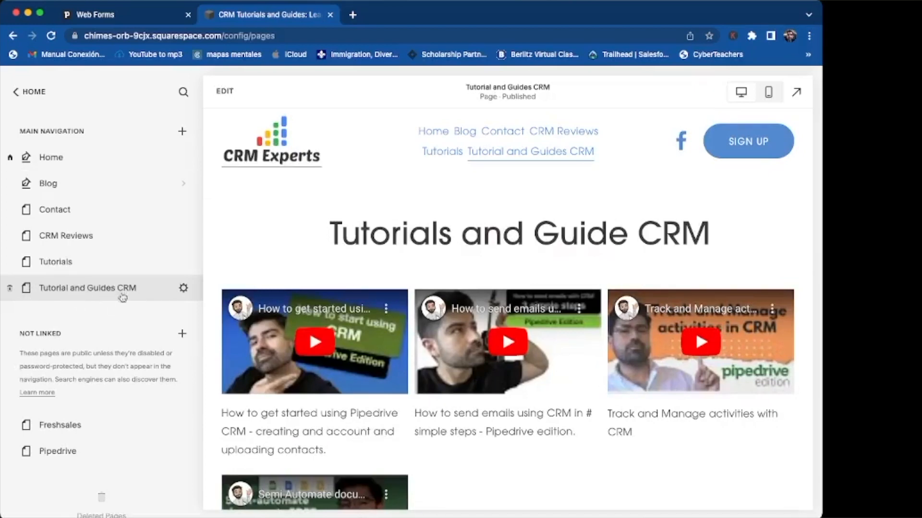
Step: Edit the Tutorial and Guides CRM page, scroll to the bottom section and open the Add Block picker
left_click(225, 91)
scroll(404, 254, "down", 10)
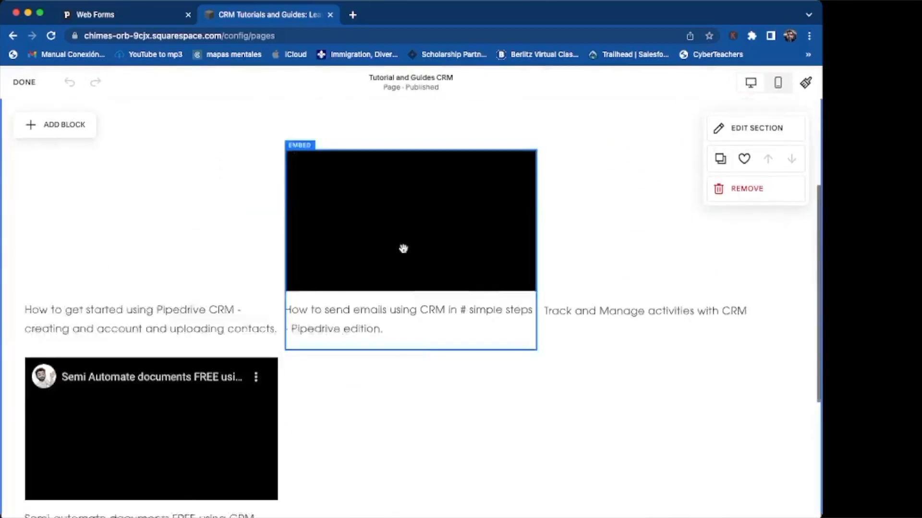
scroll(403, 254, "down", 1)
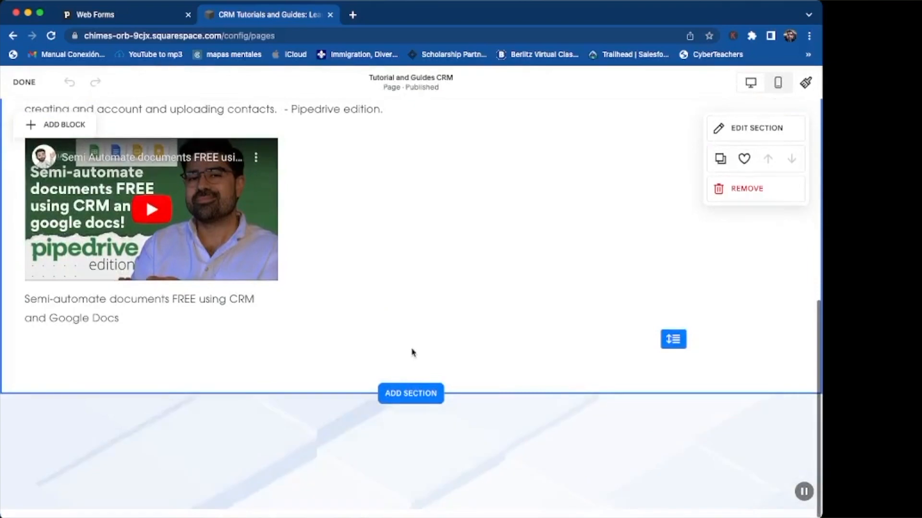
left_click(408, 394)
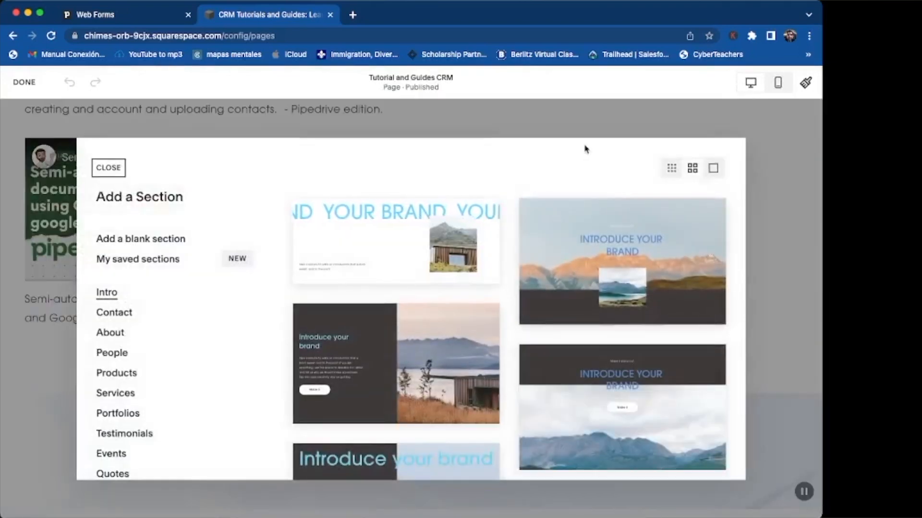
left_click(109, 167)
scroll(350, 261, "up", 3)
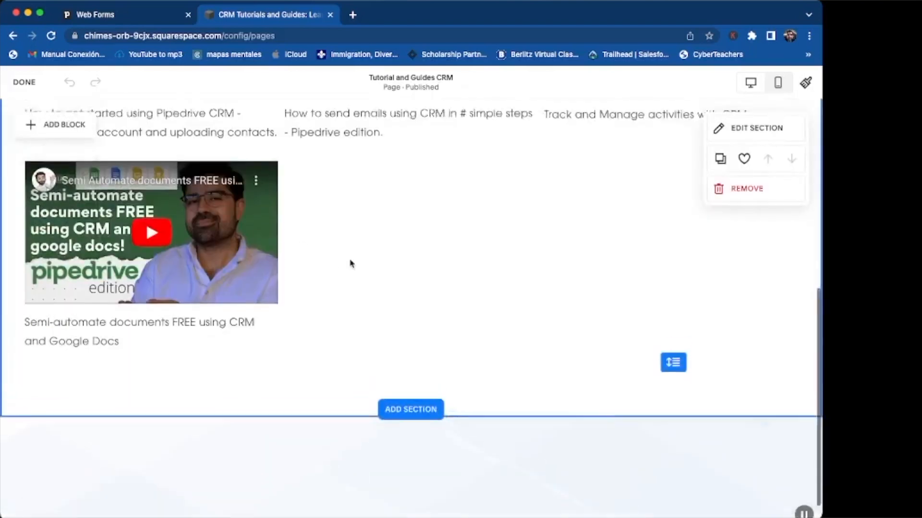
scroll(380, 288, "up", 1)
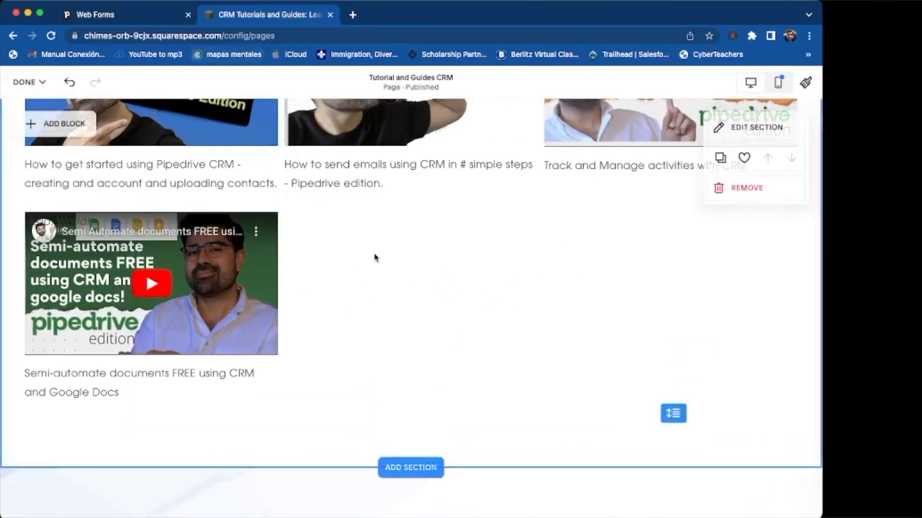
scroll(375, 257, "up", 2)
scroll(376, 258, "down", 1)
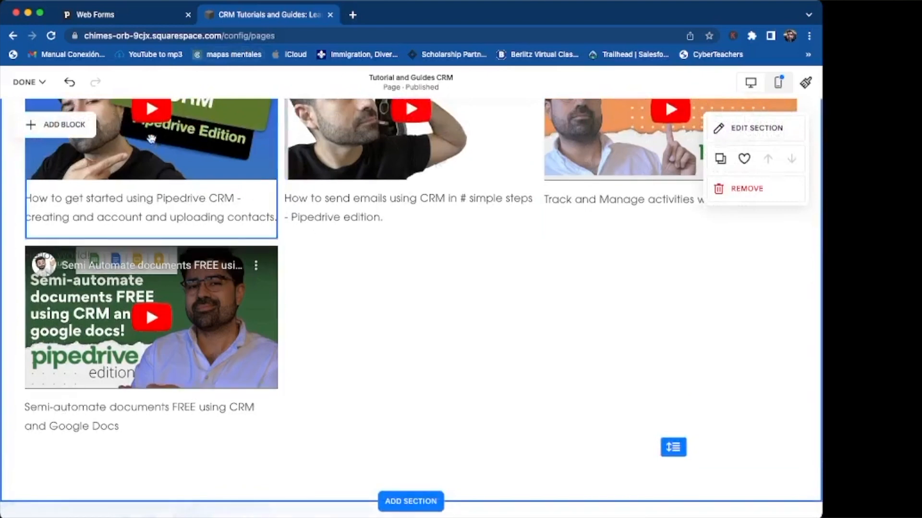
left_click(44, 126)
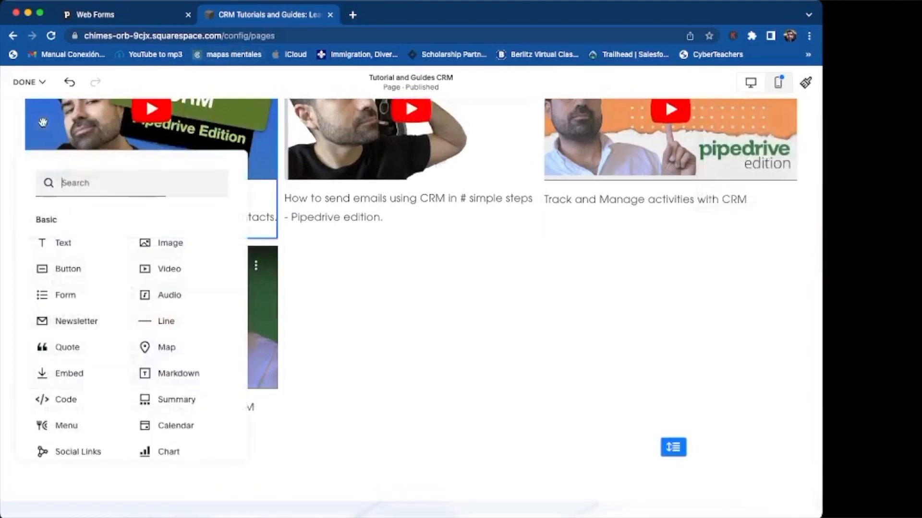
Step: Place a Code block in the centre column and replace its Hello, World! sample with the Pipedrive embed snippet
left_click(56, 402)
left_click_drag(87, 242, 503, 270)
left_click(426, 221)
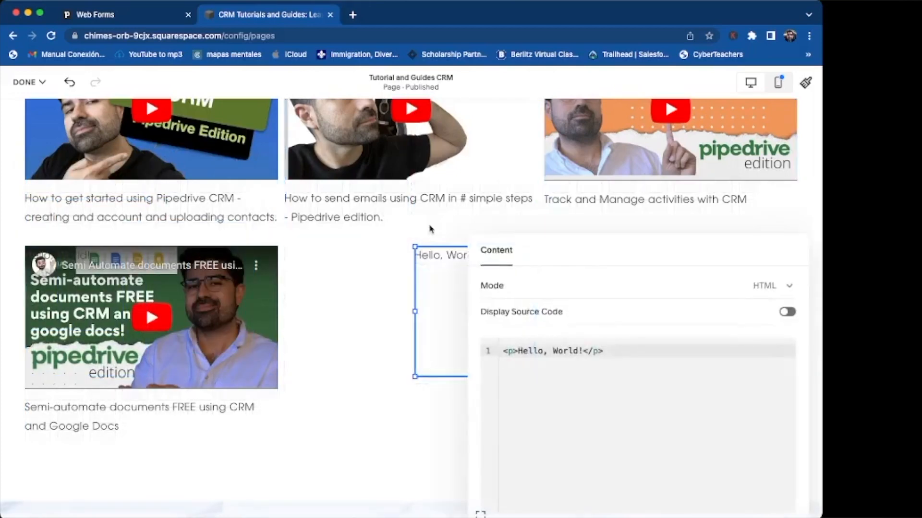
left_click(558, 382)
key("BackSpace")
key("BackSpace")
key("BackSpace")
key("BackSpace")
key("BackSpace")
key("BackSpace")
key("BackSpace")
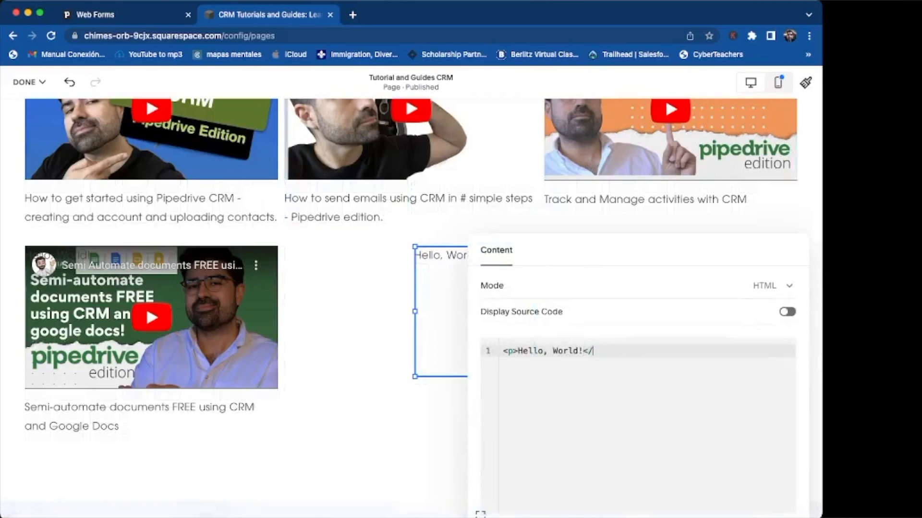
key("BackSpace")
key("BackSpace")
key("BackSpace")
key("BackSpace")
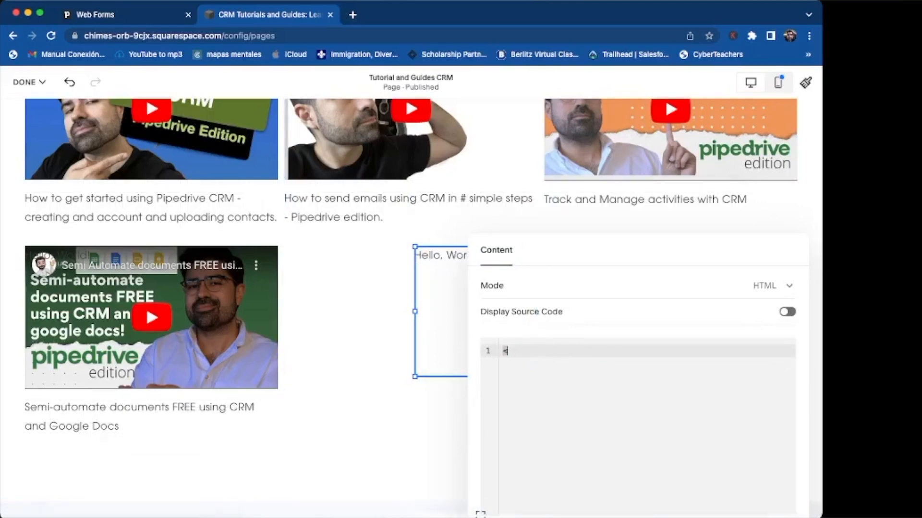
key("super+v")
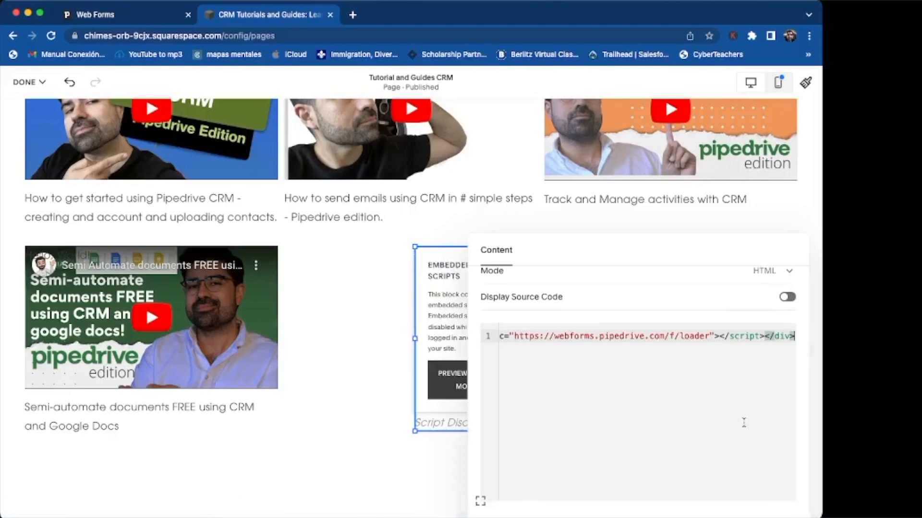
scroll(744, 423, "up", 1)
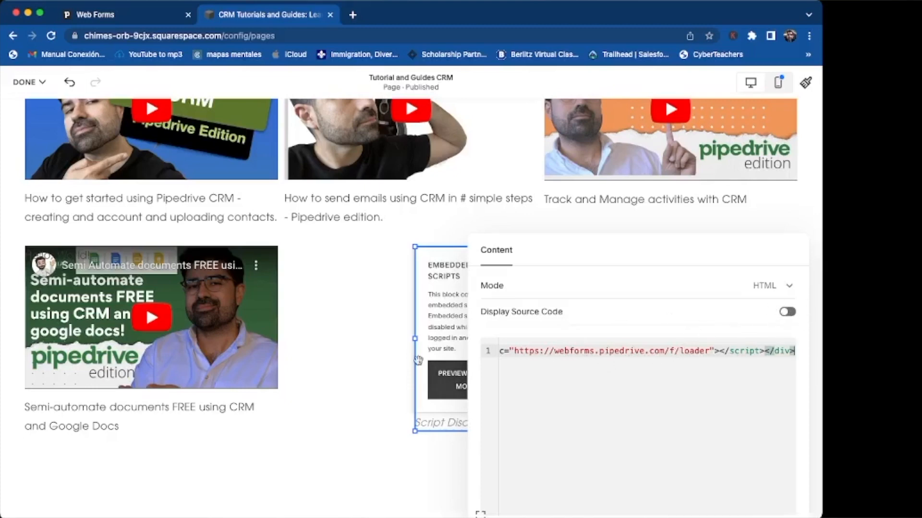
left_click(389, 346)
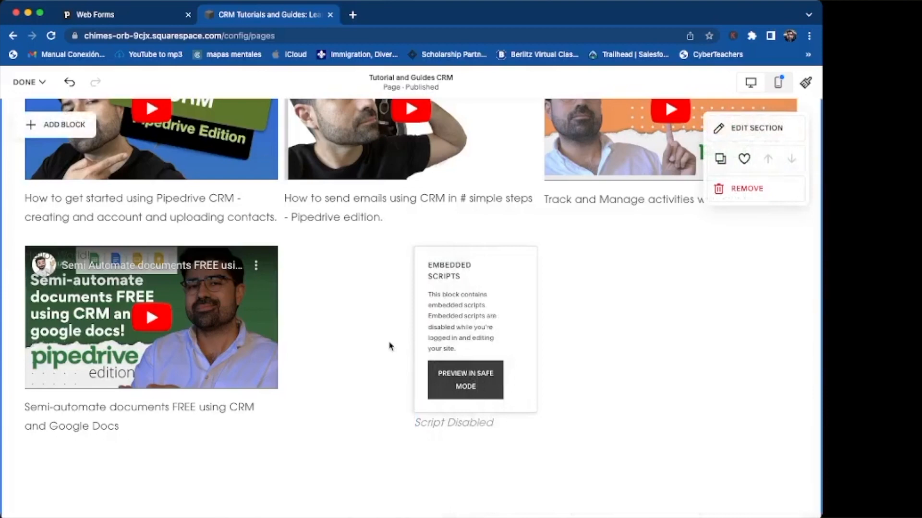
Step: Save the page with the new Code block
left_click(26, 82)
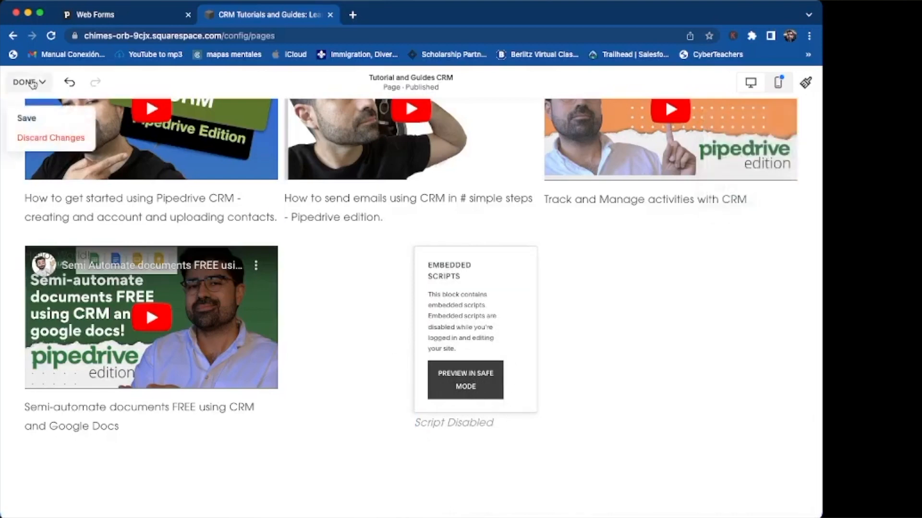
left_click(29, 120)
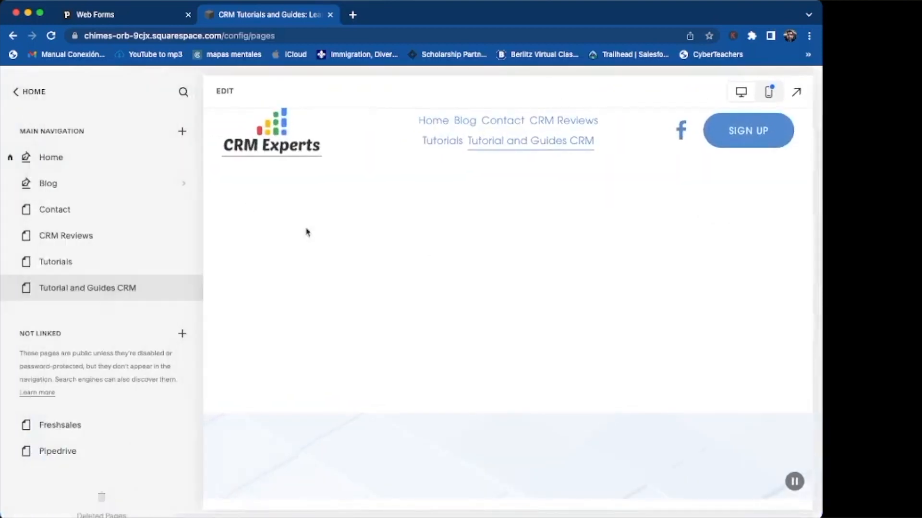
scroll(509, 331, "down", 10)
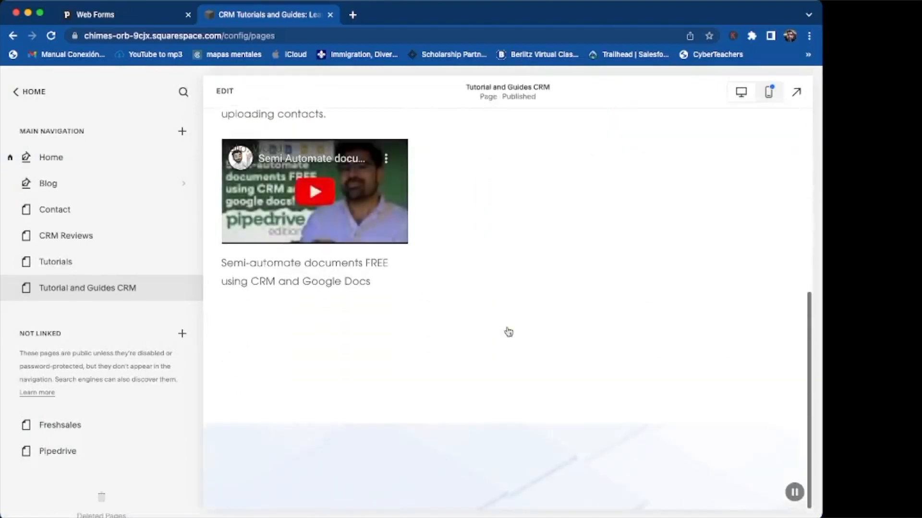
scroll(509, 331, "down", 2)
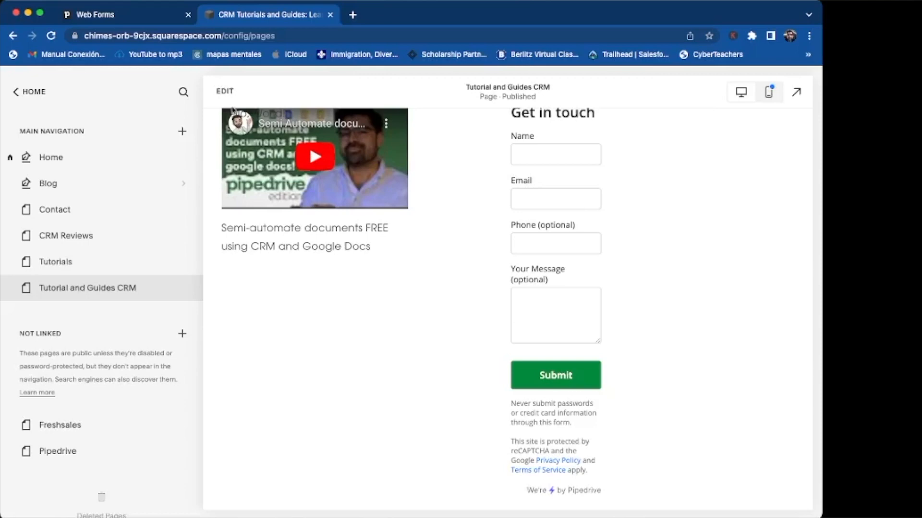
Step: Widen the embedded form block to fill the row, make it taller, and save the page
left_click(225, 91)
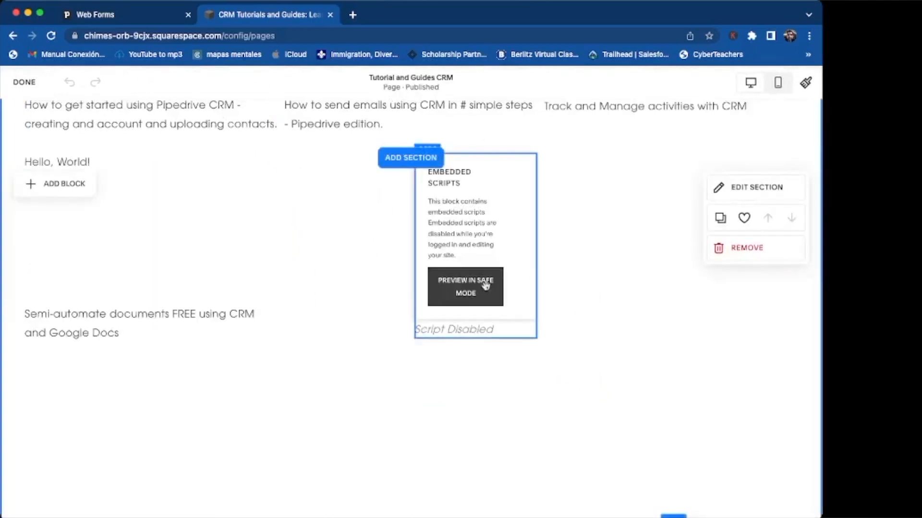
left_click(535, 277)
left_click_drag(548, 247, 796, 256)
left_click_drag(606, 358, 609, 379)
left_click(28, 82)
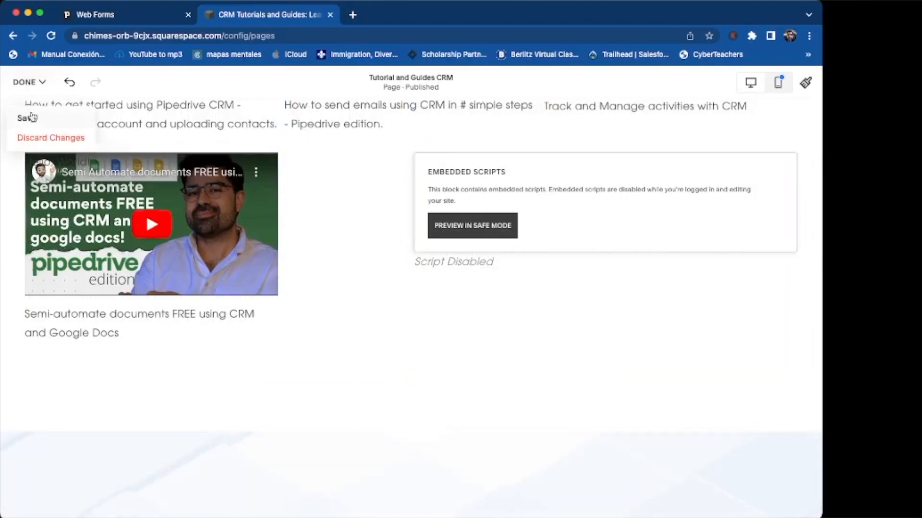
left_click(29, 117)
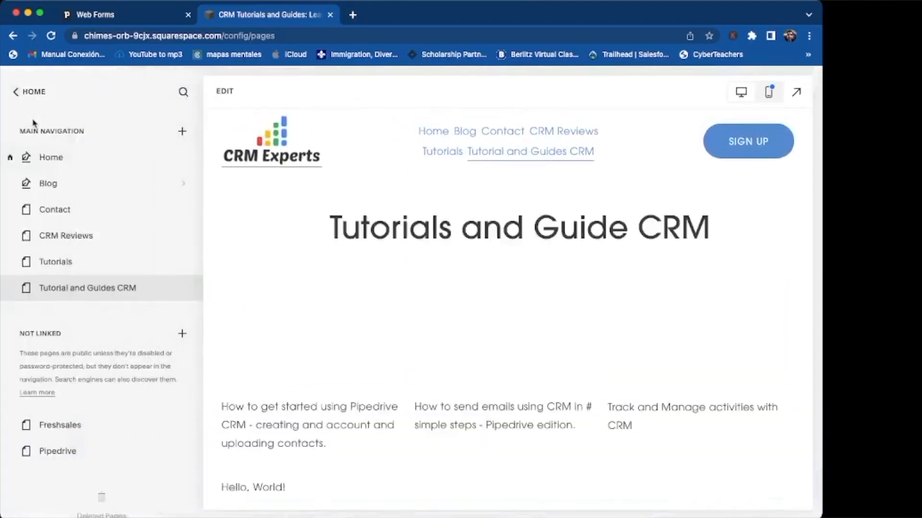
Step: Return to the site menu, then reopen and exit the page editor
scroll(594, 214, "down", 10)
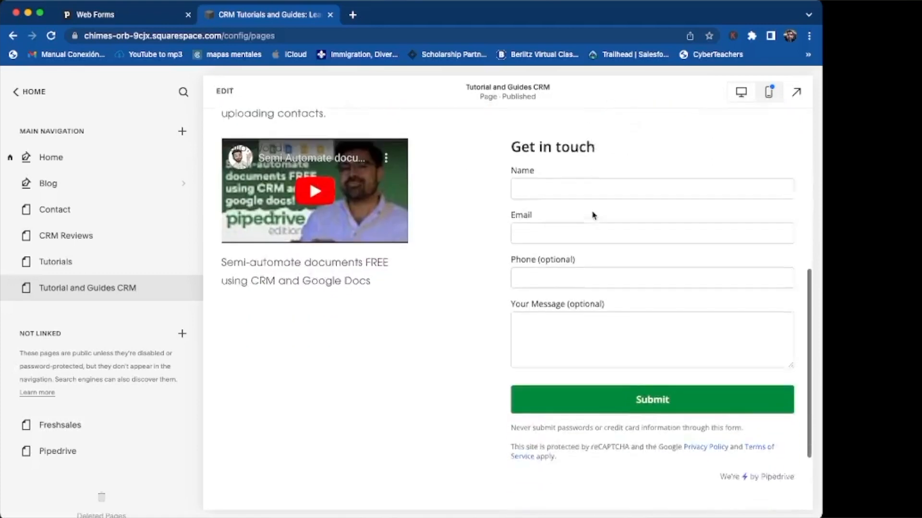
scroll(593, 215, "up", 1)
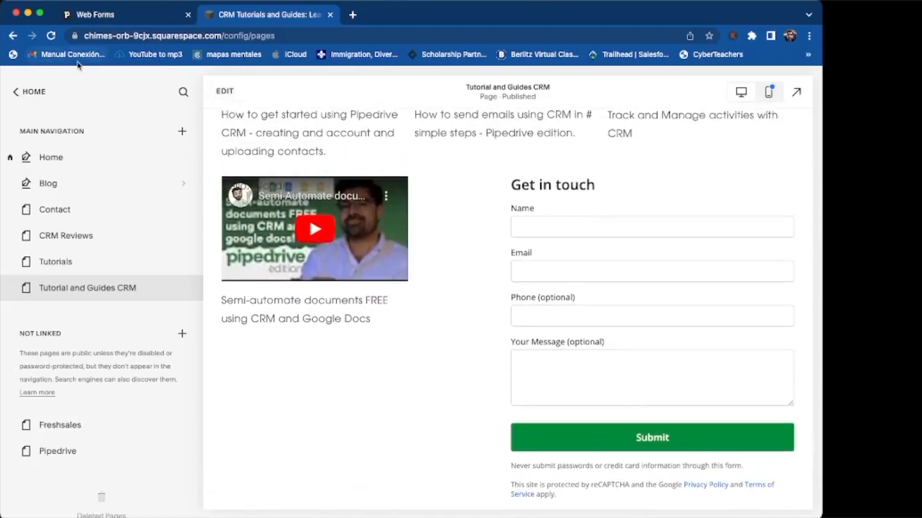
left_click(30, 92)
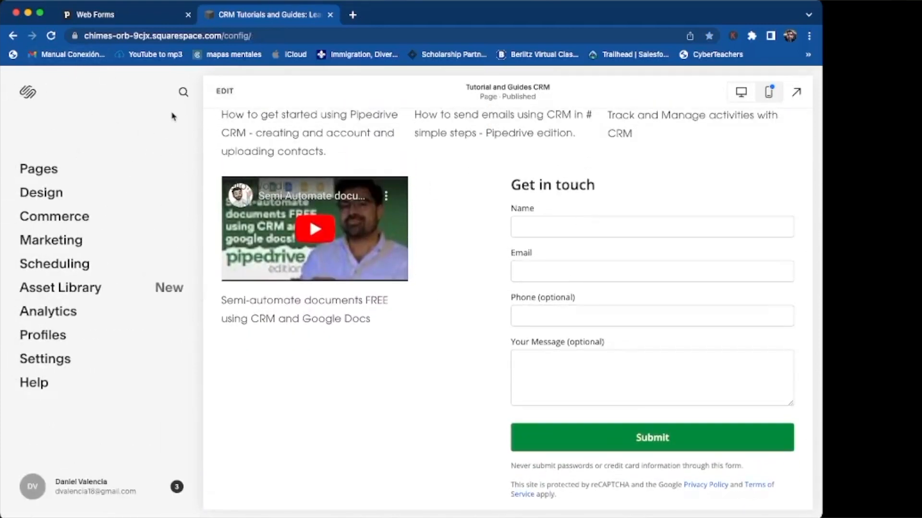
left_click(226, 91)
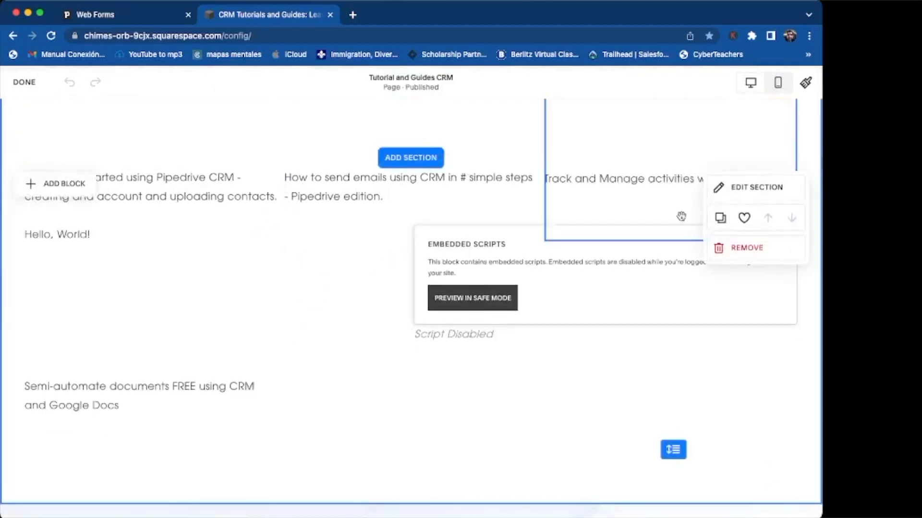
left_click(24, 83)
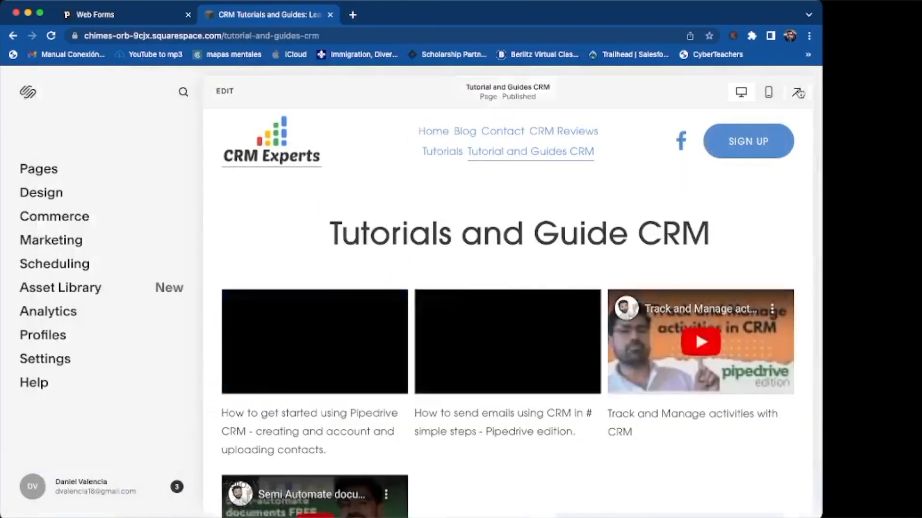
Step: Preview the page full screen, try the Get in touch form's submit, and return to Pipedrive
left_click(796, 92)
scroll(650, 333, "down", 3)
scroll(650, 333, "down", 5)
left_click(650, 336)
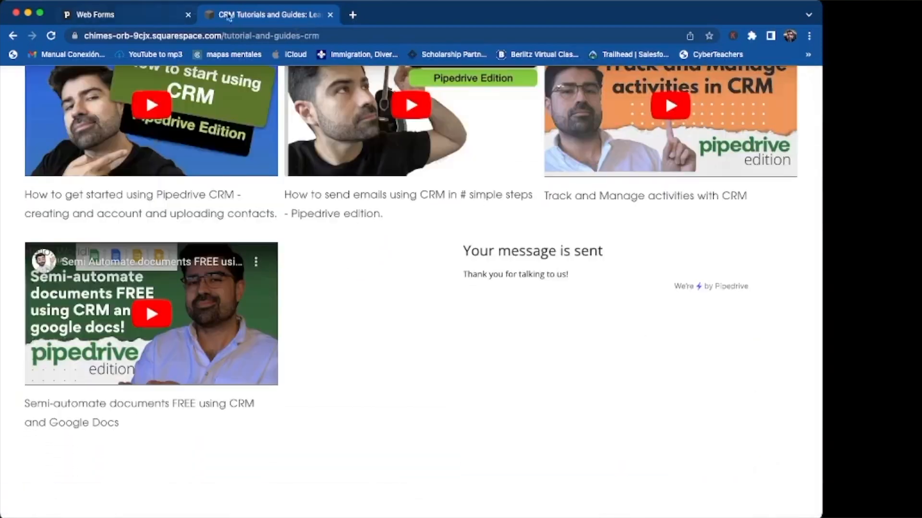
left_click(144, 14)
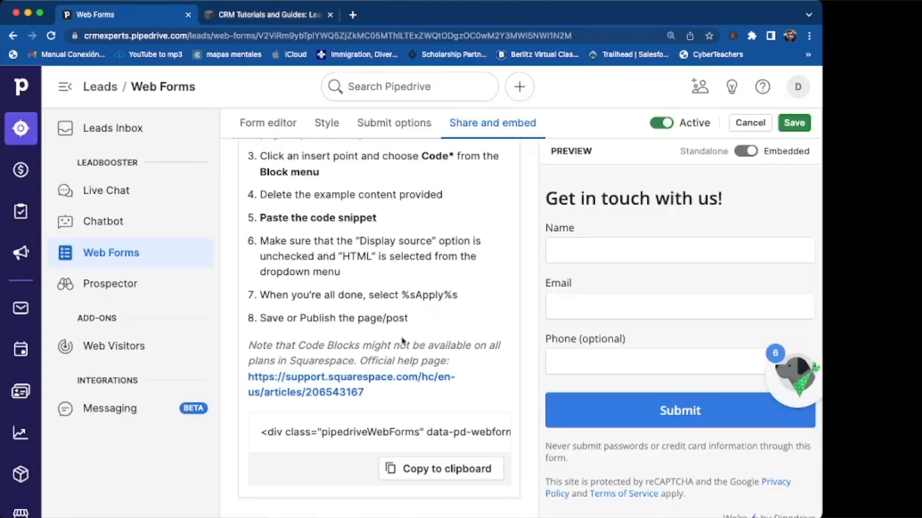
Step: Save the Pipedrive web form settings on the Share and embed page
scroll(593, 350, "down", 1)
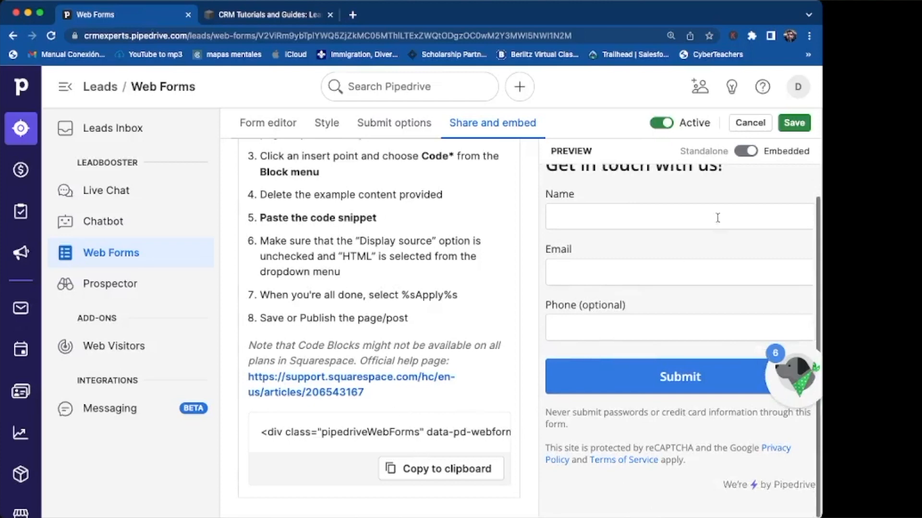
left_click(794, 123)
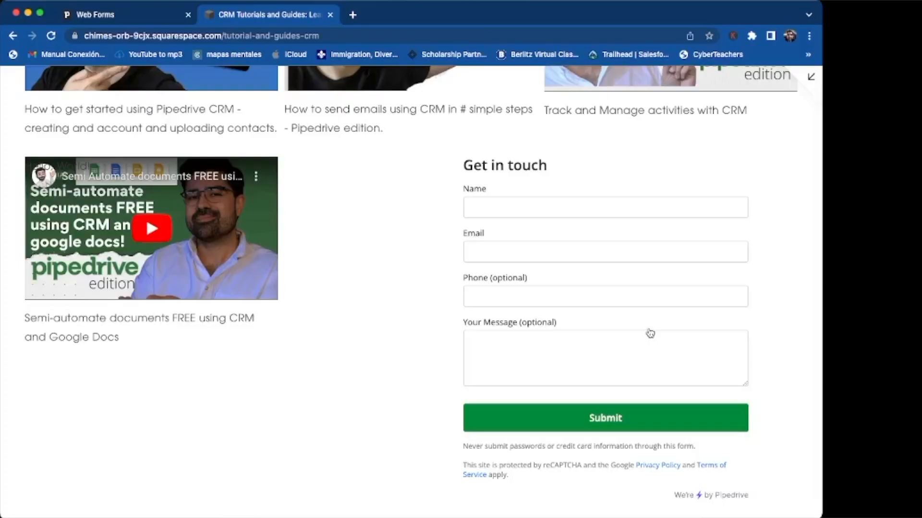
Step: Fill the Get in touch form with a test contact's name, email and an inquiry message, then submit it
left_click(531, 205)
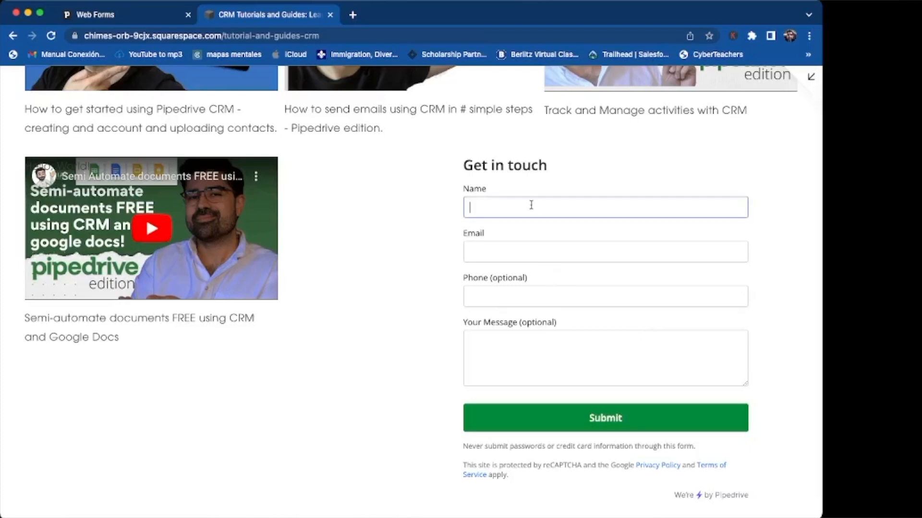
type("JAne Sampleton")
key("Tab")
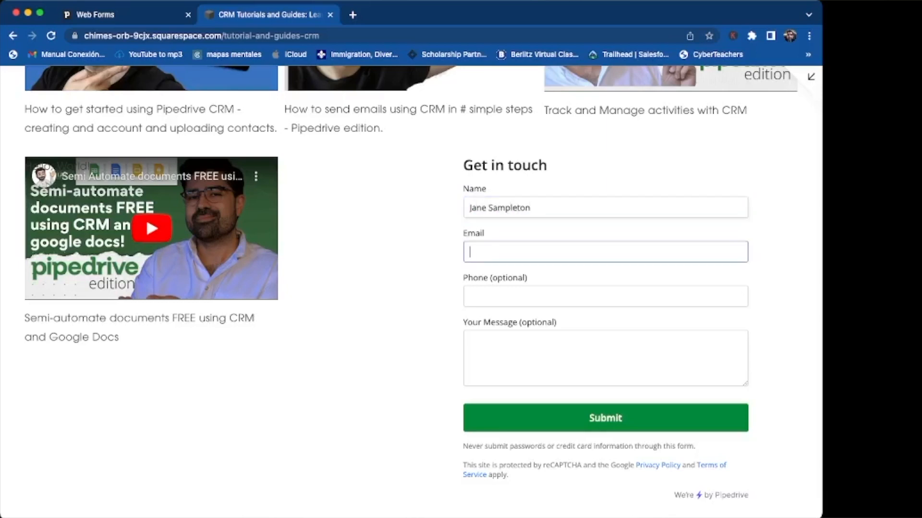
key("Tab")
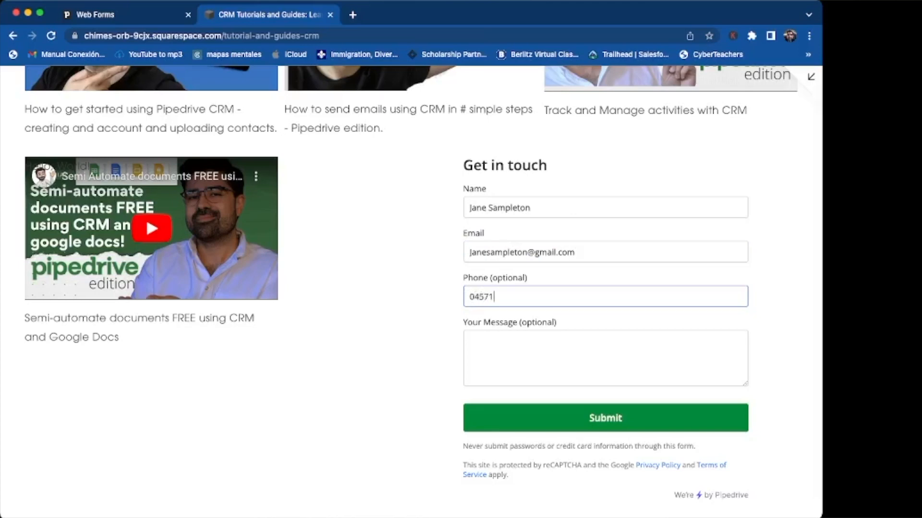
key("Tab")
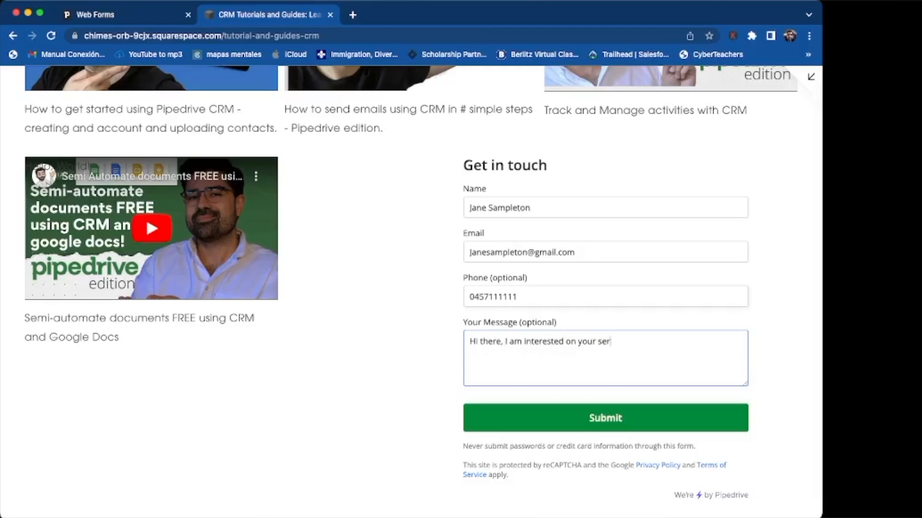
type("Hi there, I am interested on your services, please contact me.")
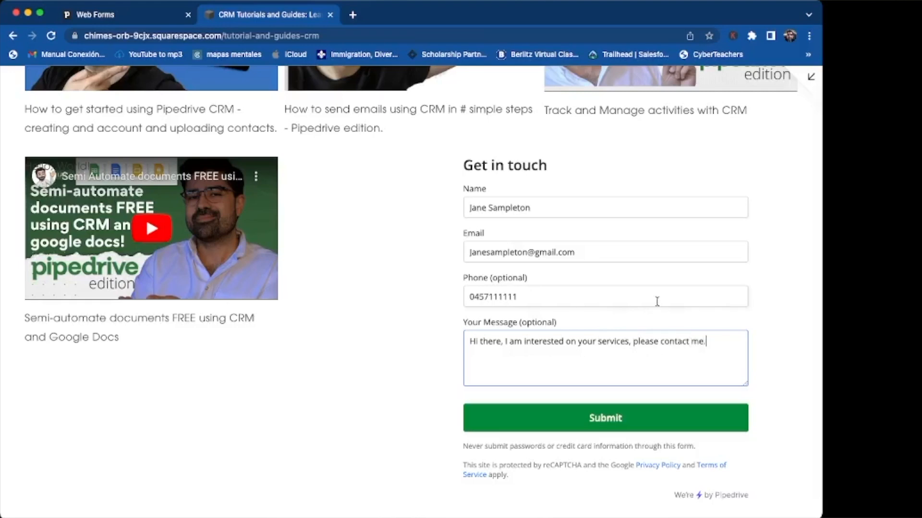
left_click(627, 417)
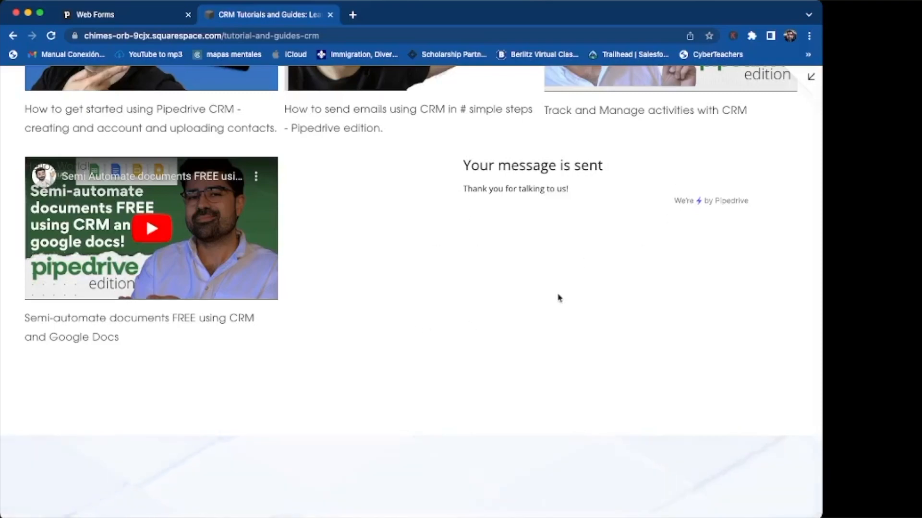
Step: Check the 'Your message is sent' notice on the live page, then return to Pipedrive's Web Forms
scroll(560, 298, "up", 5)
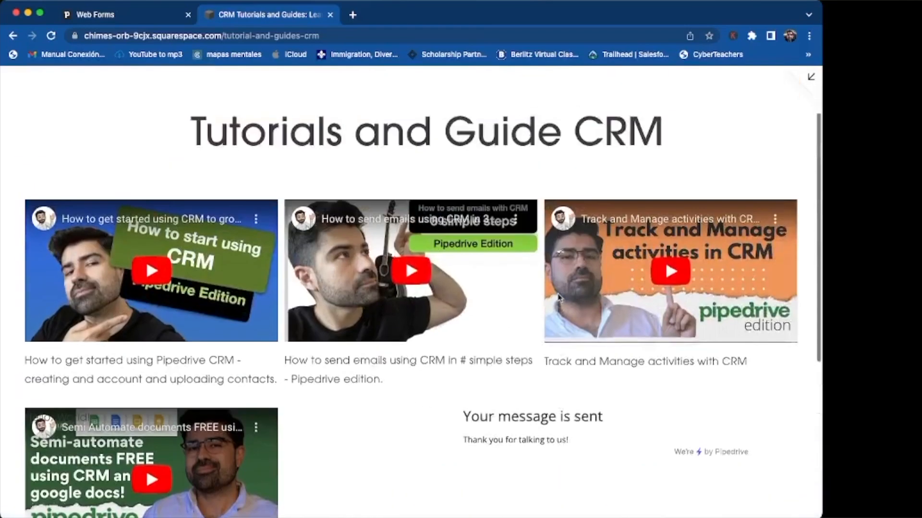
scroll(560, 299, "down", 2)
scroll(559, 298, "down", 2)
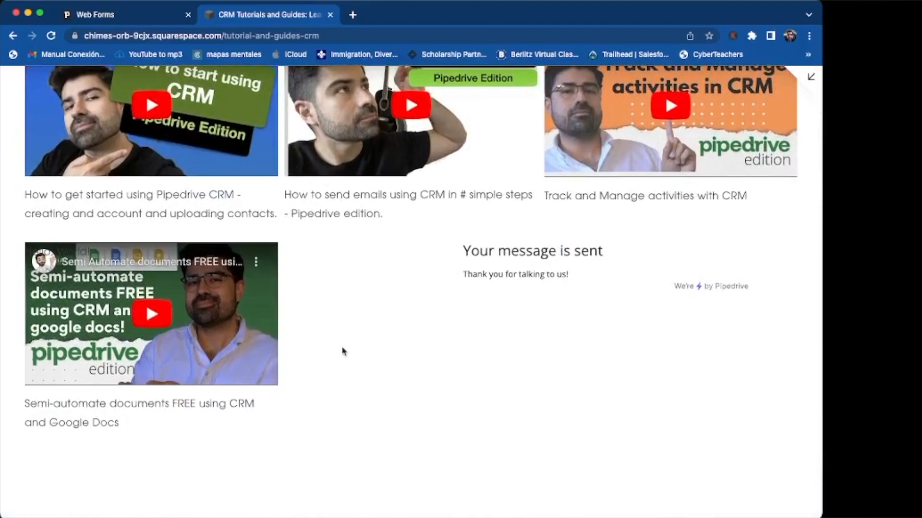
left_click(121, 15)
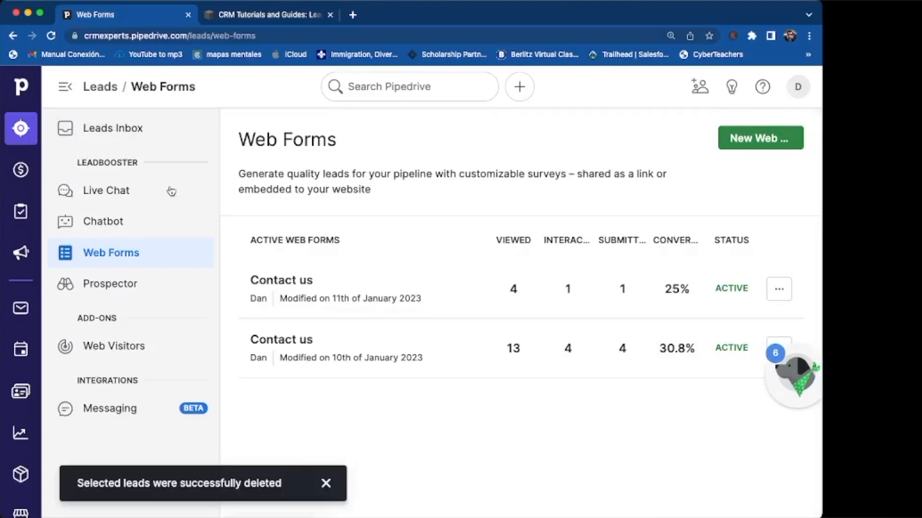
Step: Check the new Web Forms lead in the Leads Inbox, then open the new contact under People
left_click(115, 128)
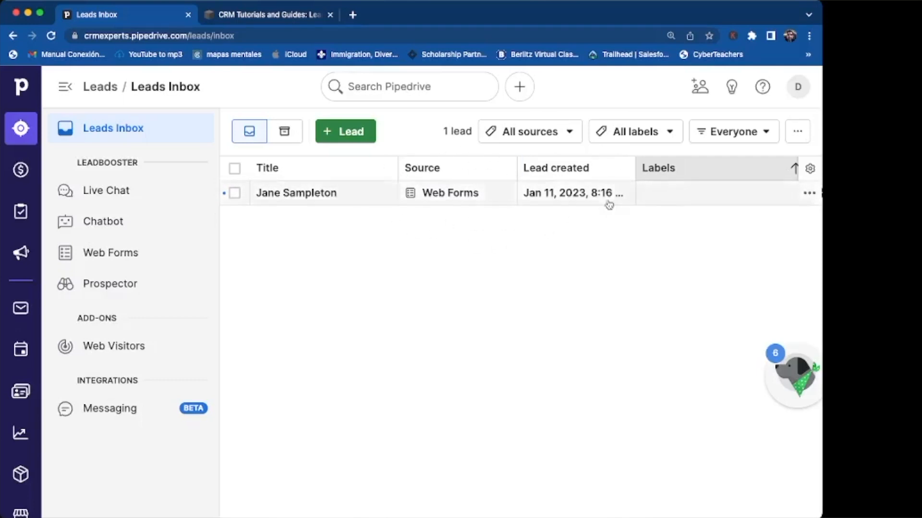
left_click(20, 391)
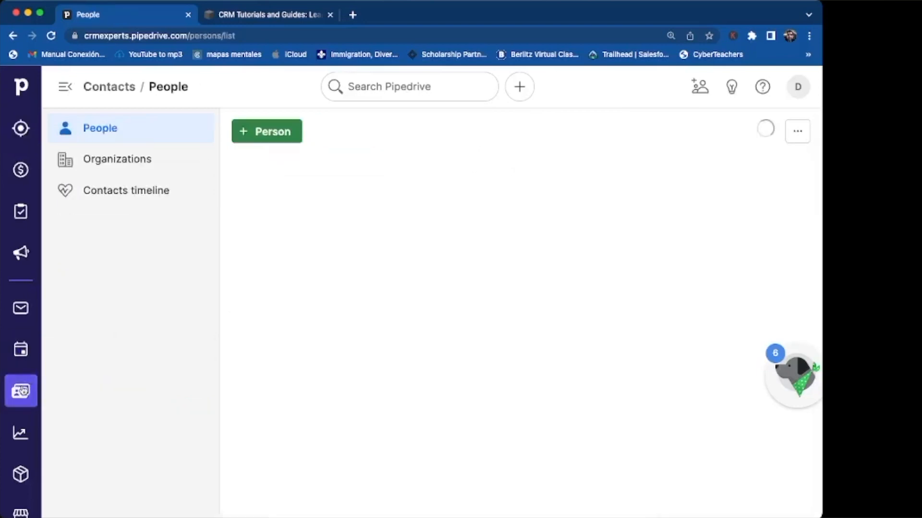
scroll(277, 413, "down", 4)
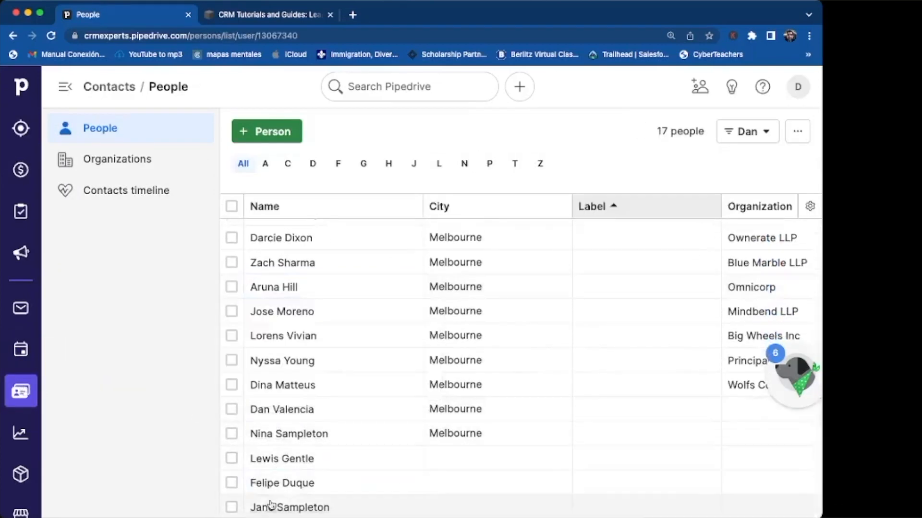
left_click(267, 508)
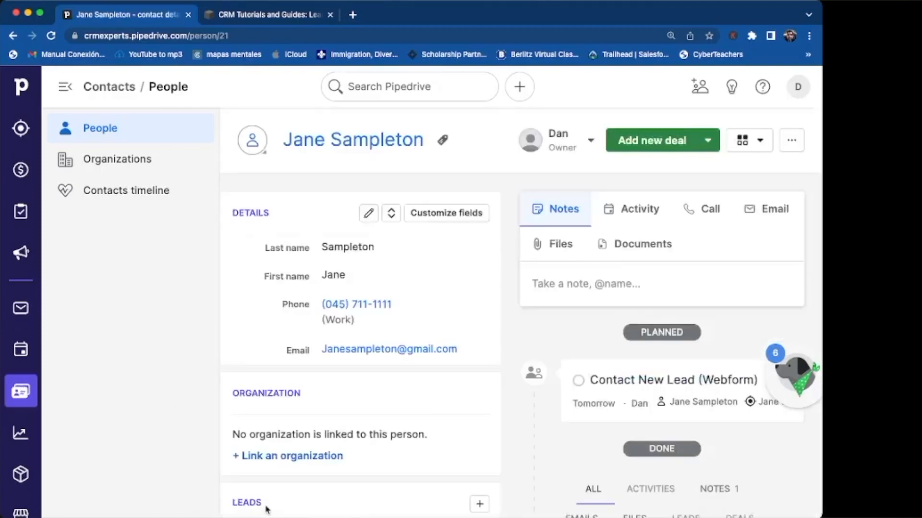